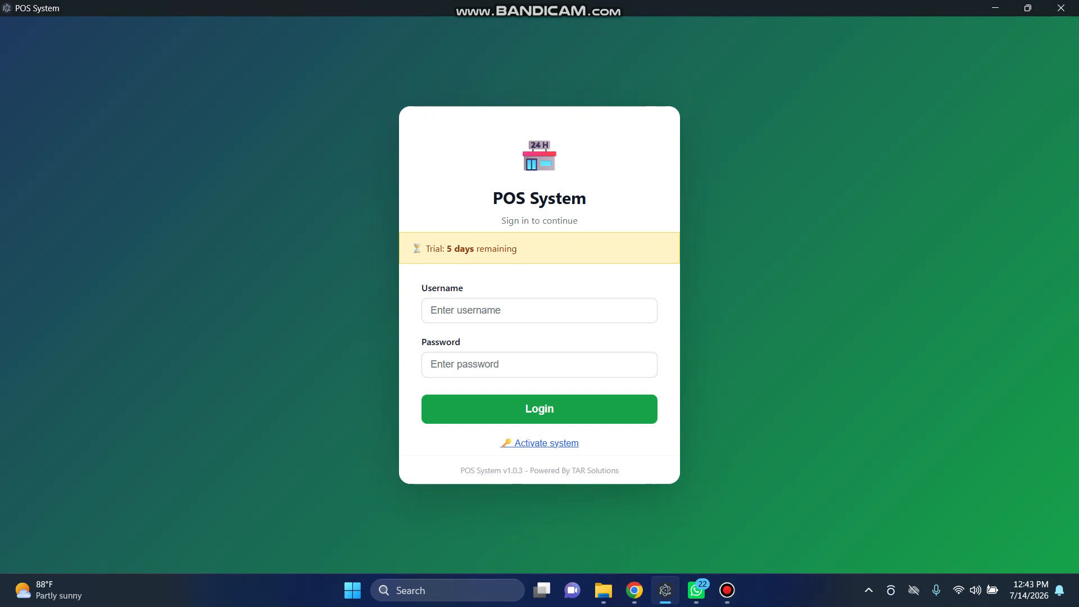
Step: Log in with the account username and password to reach the billing screen showing Rs. 1200.00 sold today
click(539, 310)
text(user)
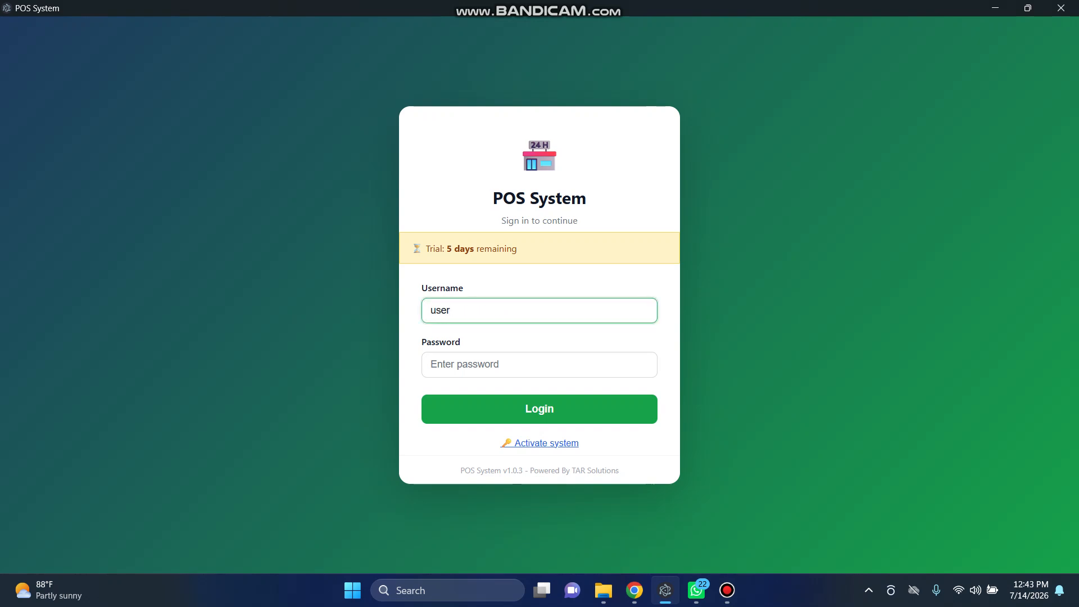
click(539, 364)
text(1234)
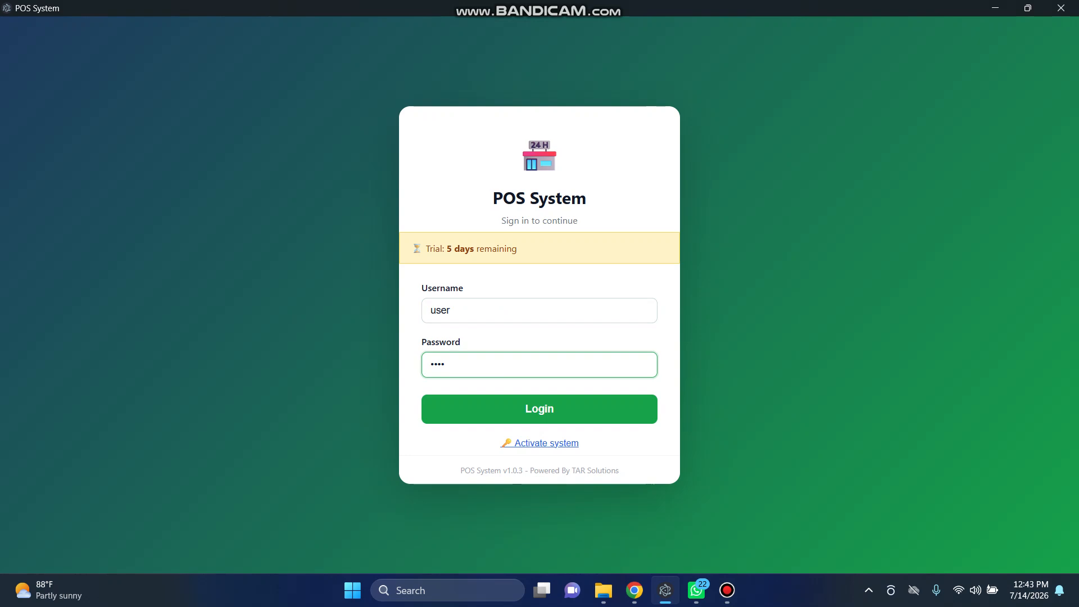
key(Return)
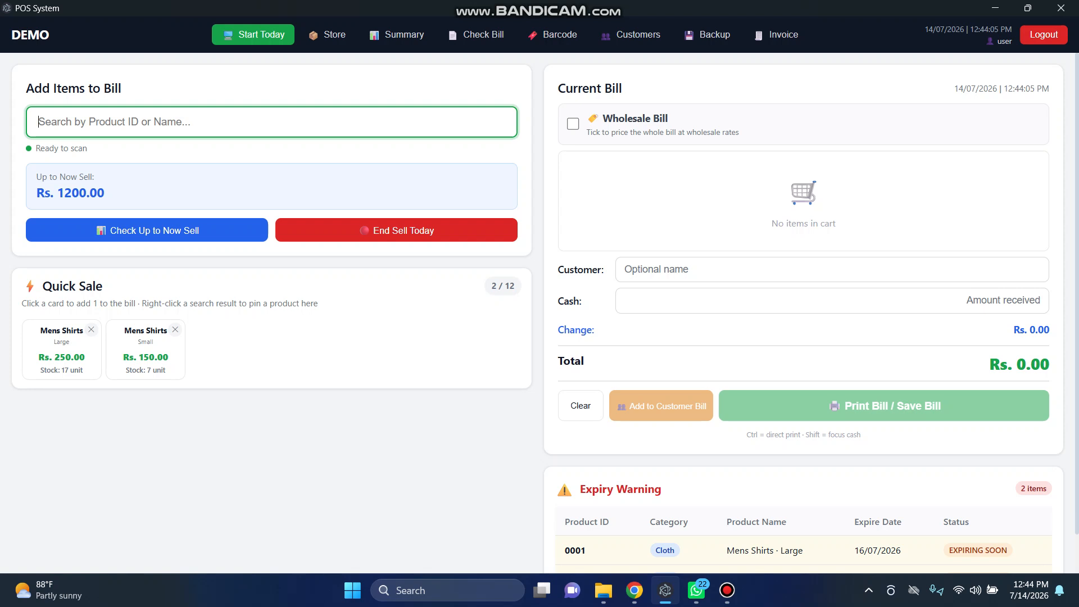
Step: Search 'men' and add Mens Shirts Large (Rs.250) and Small (Rs.150) to the bill
text(men)
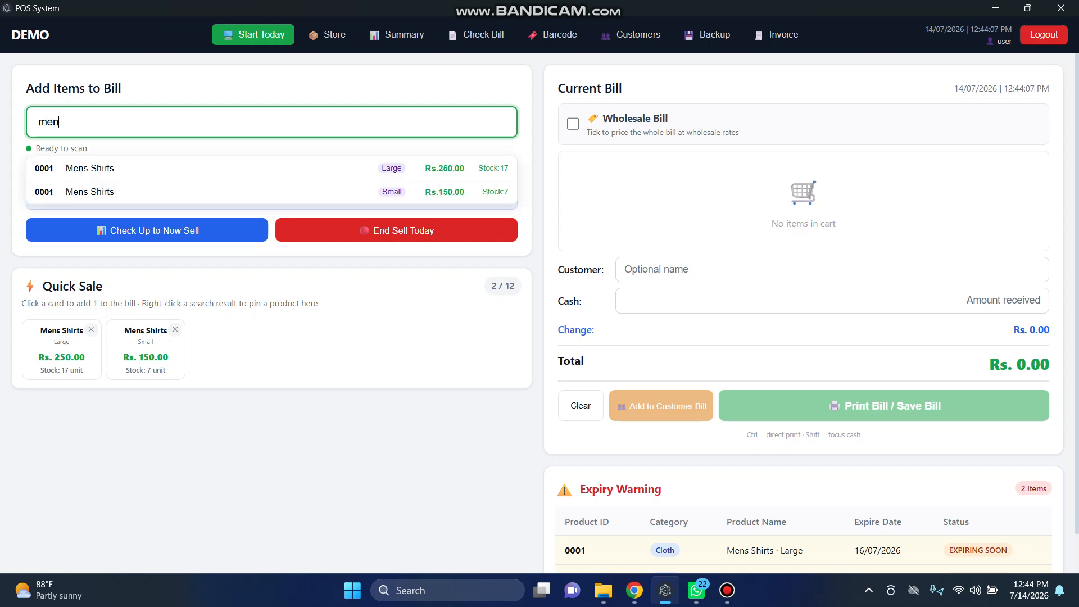
key(Return)
key(Return)
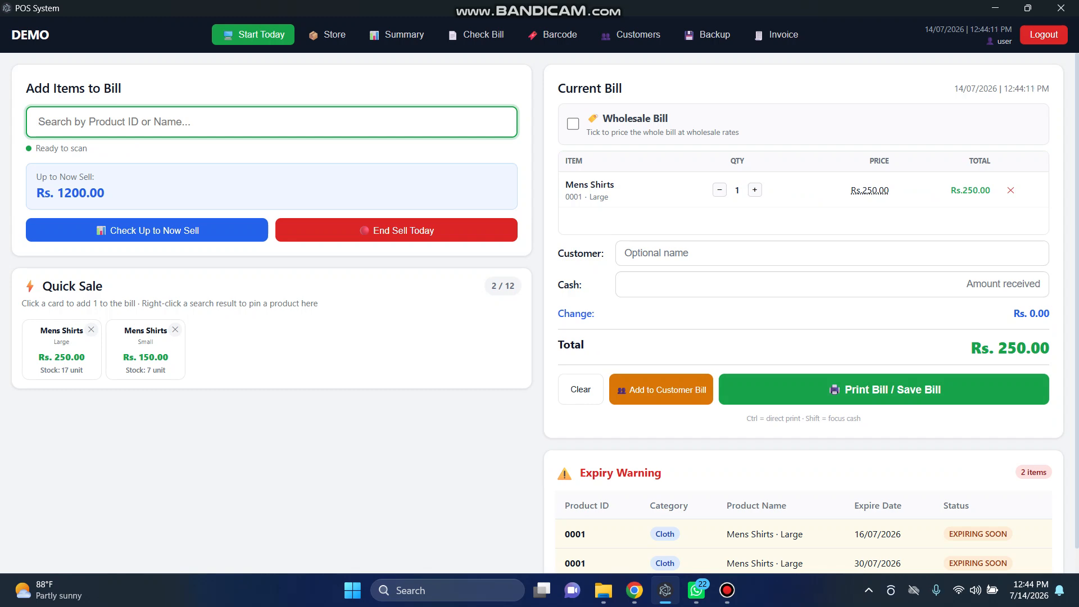
text(men)
click(272, 192)
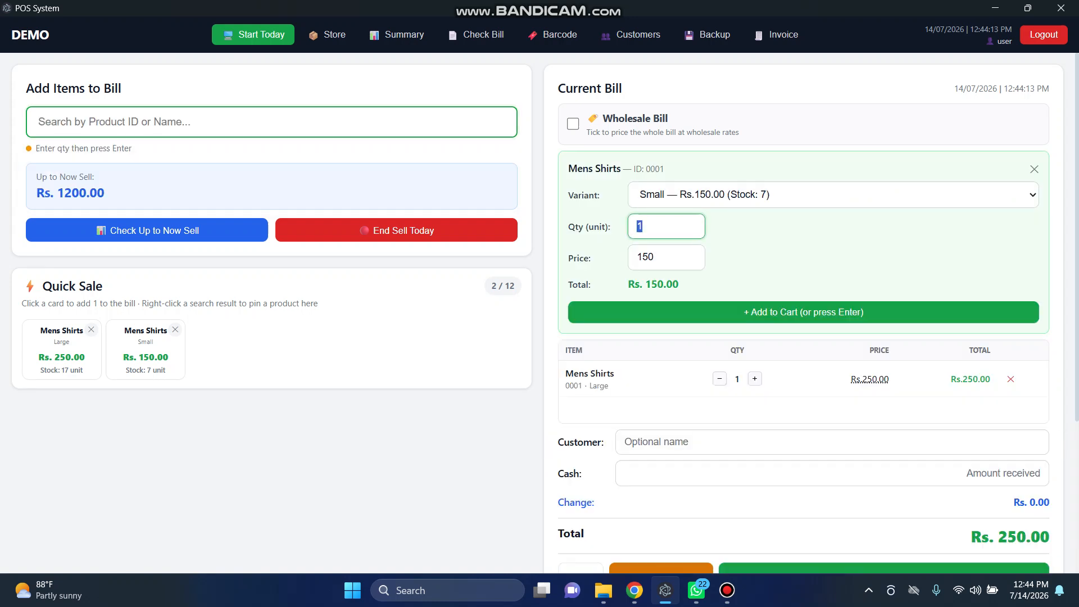
key(Return)
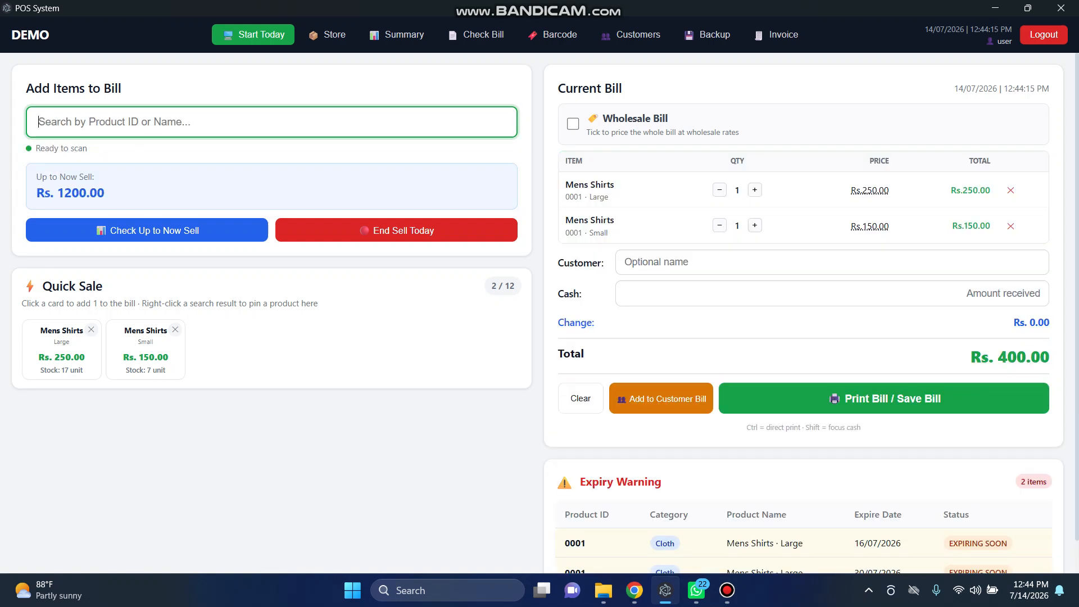
Step: Enter 500 as cash received, giving Rs. 100.00 change
click(832, 263)
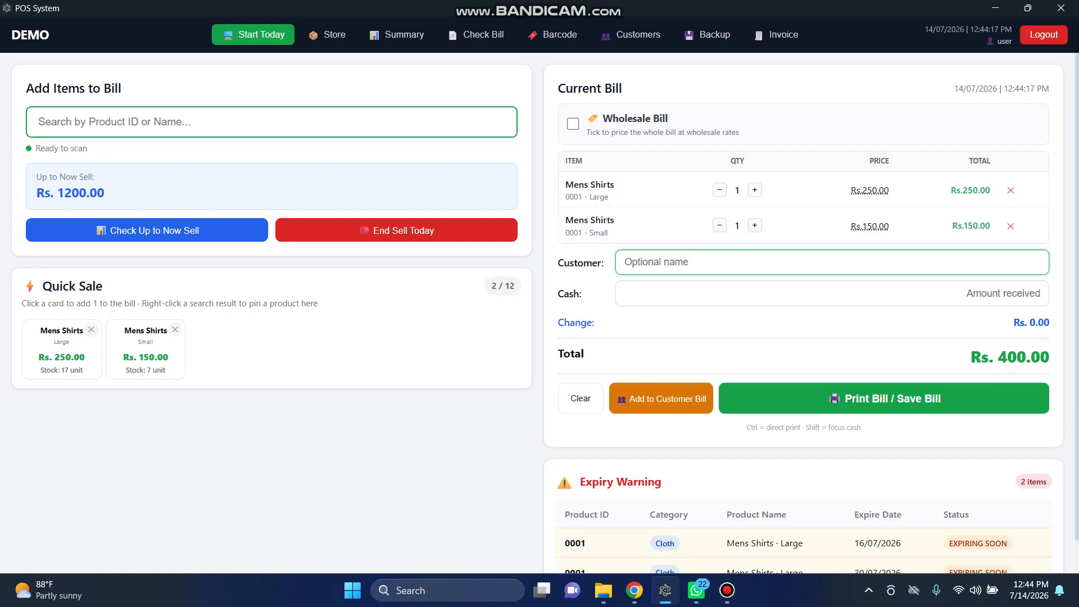
key(Tab)
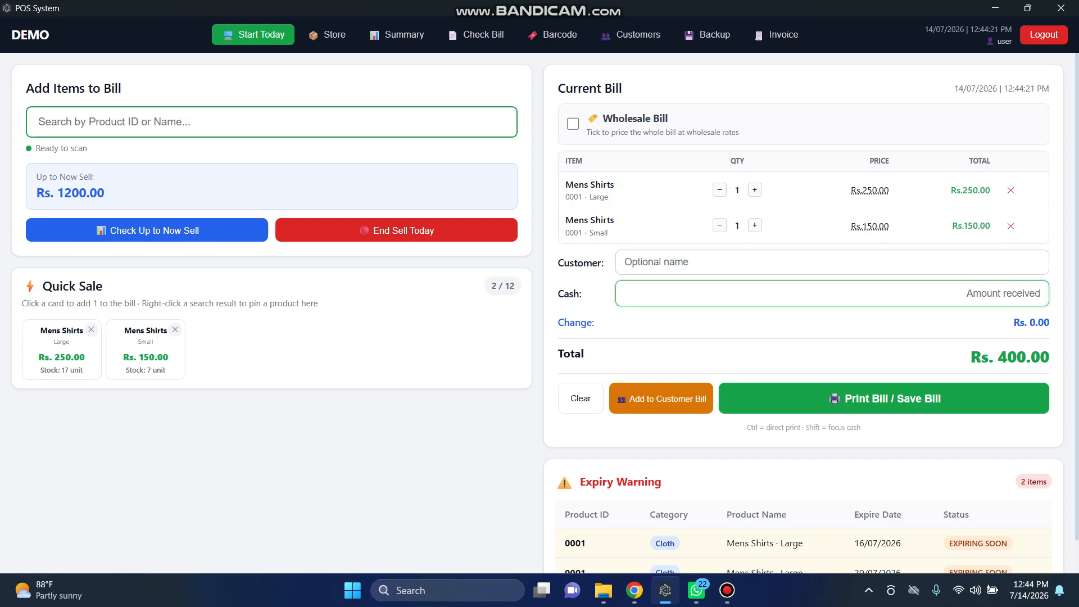
text(500)
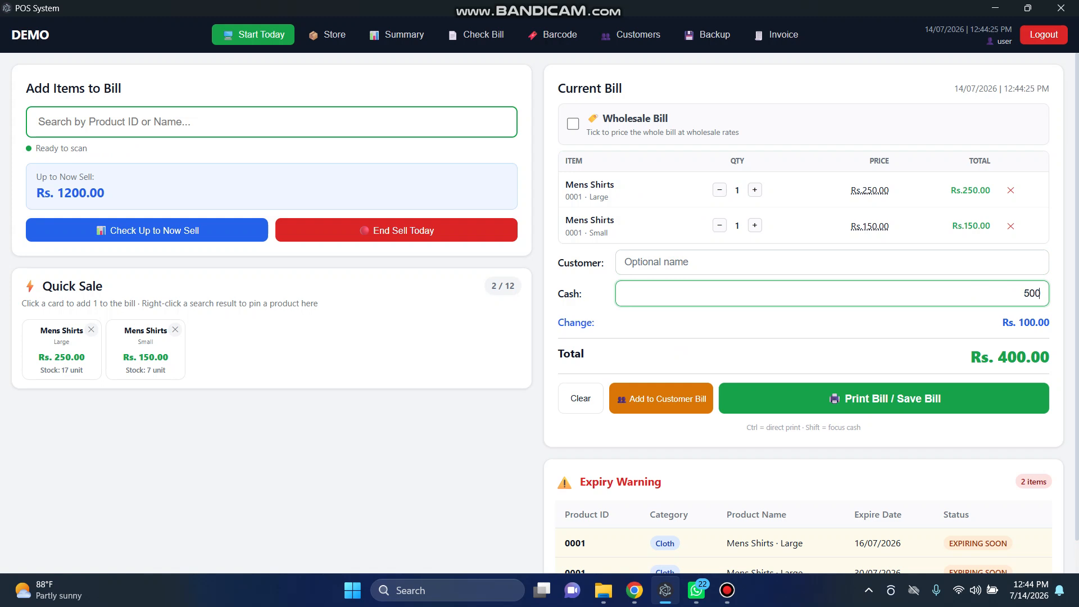
drag(1003, 322, 1050, 323)
click(1026, 324)
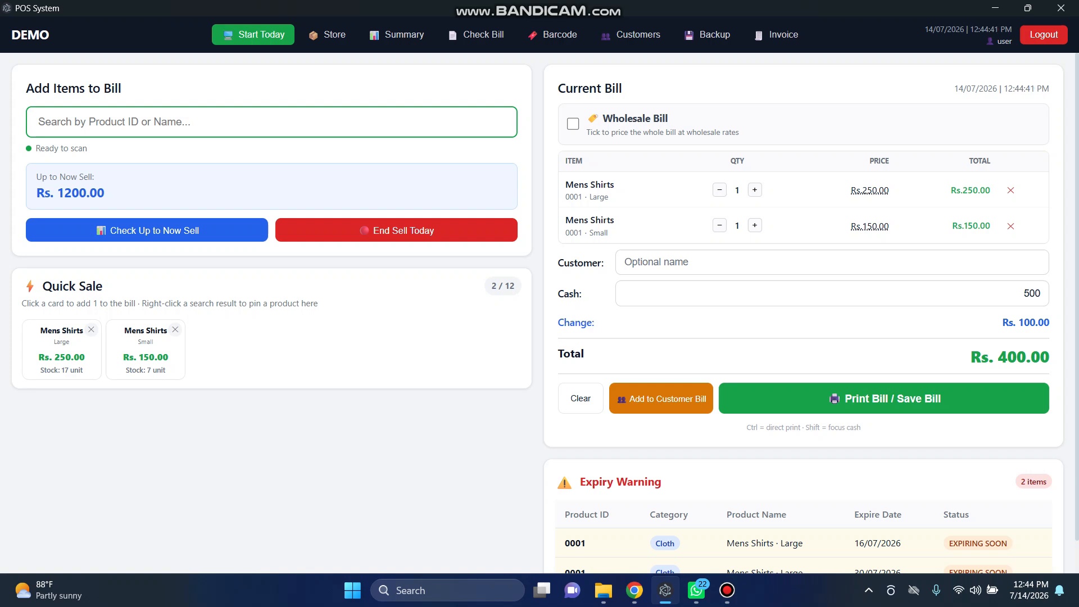
Step: Replace both cart rows by adding Small and Large Mens Shirts from the Quick Sale cards
click(1010, 190)
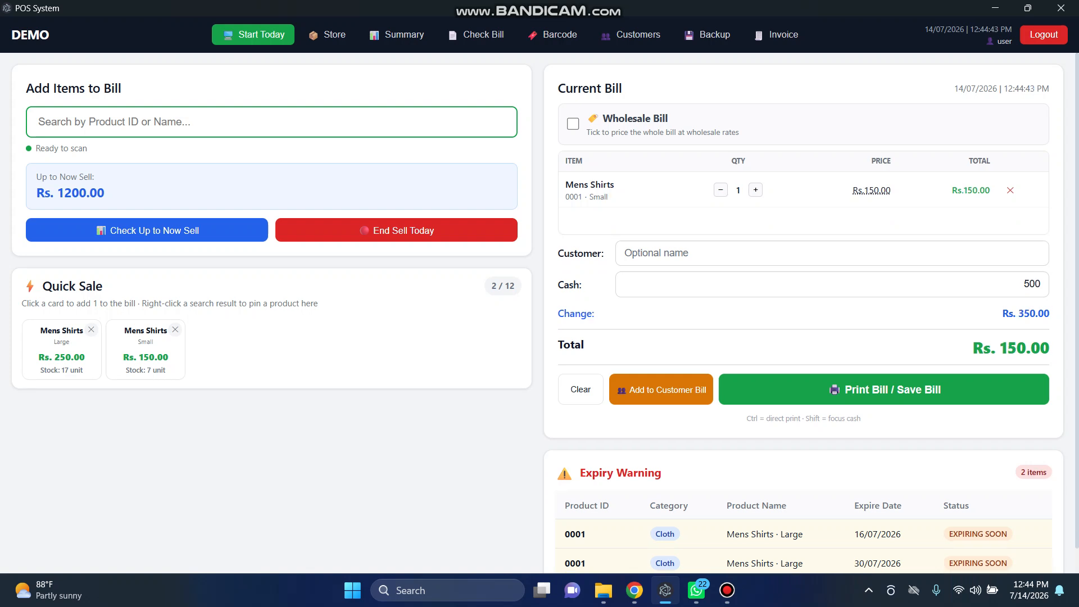
click(1010, 191)
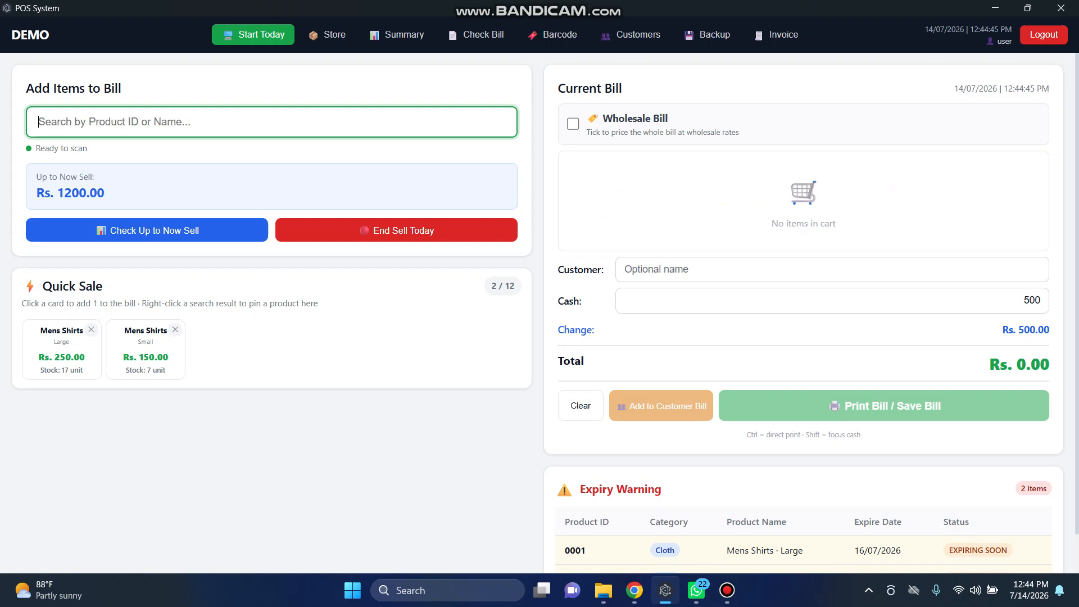
click(145, 357)
click(61, 357)
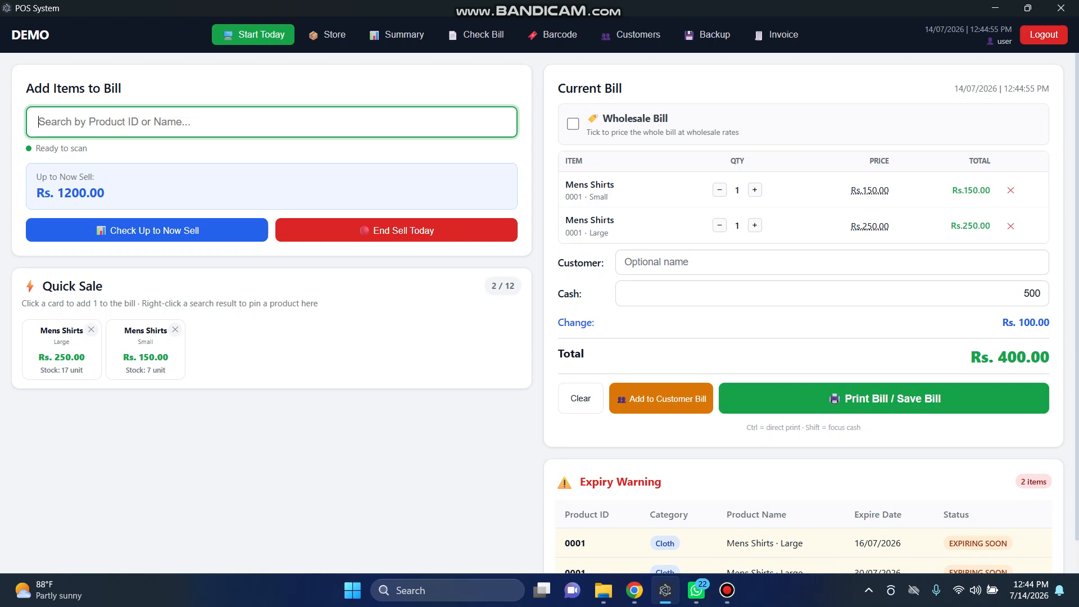
Step: Save the Rs. 400.00 bill as #10004, confirm printing, then close the print window and receipt
click(884, 399)
key(Return)
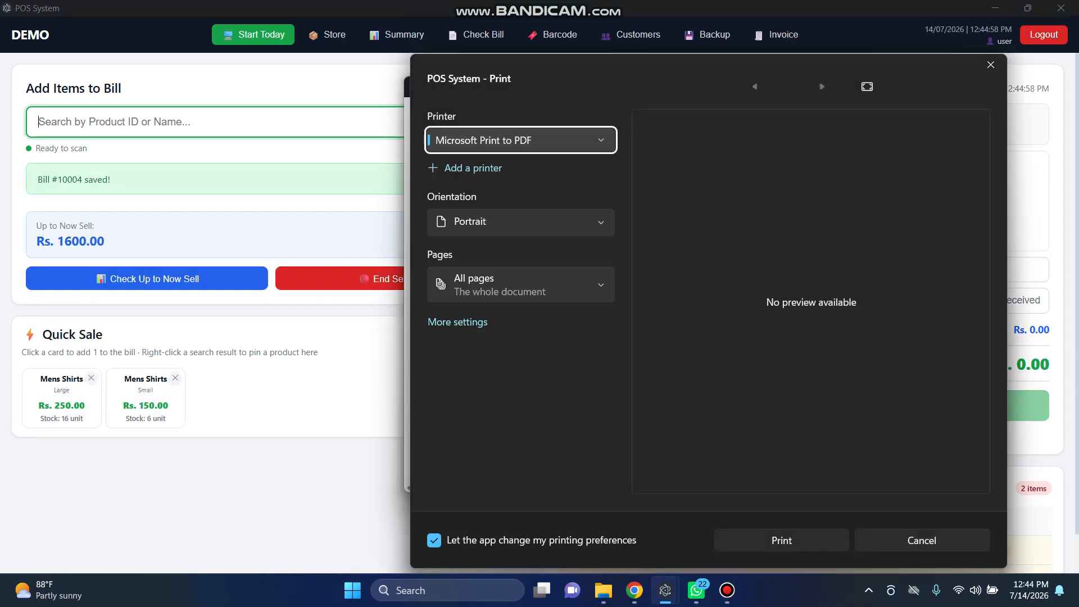
drag(900, 65, 223, 90)
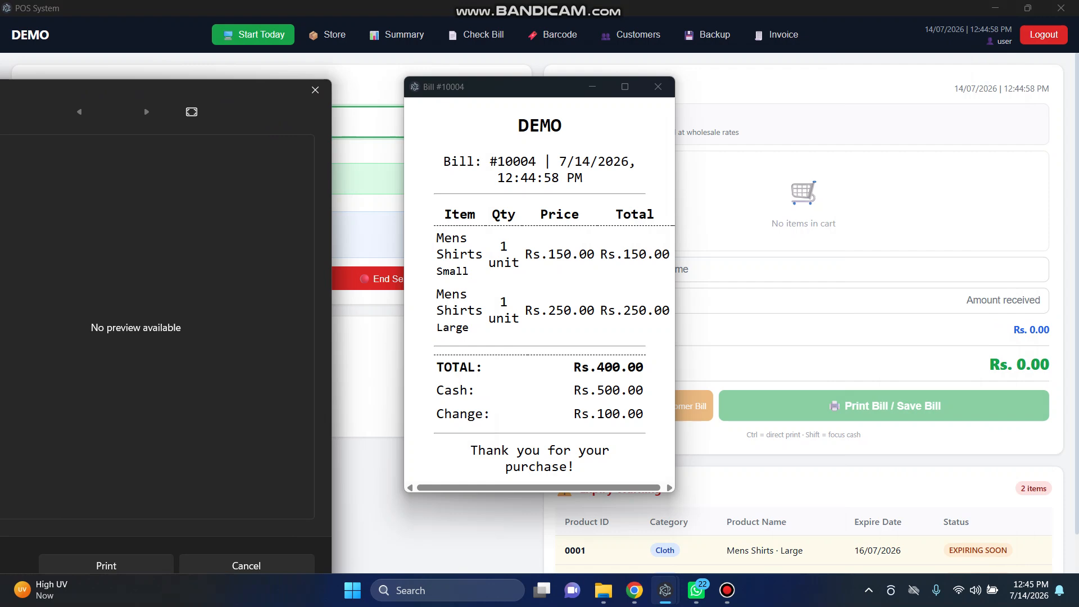
click(315, 90)
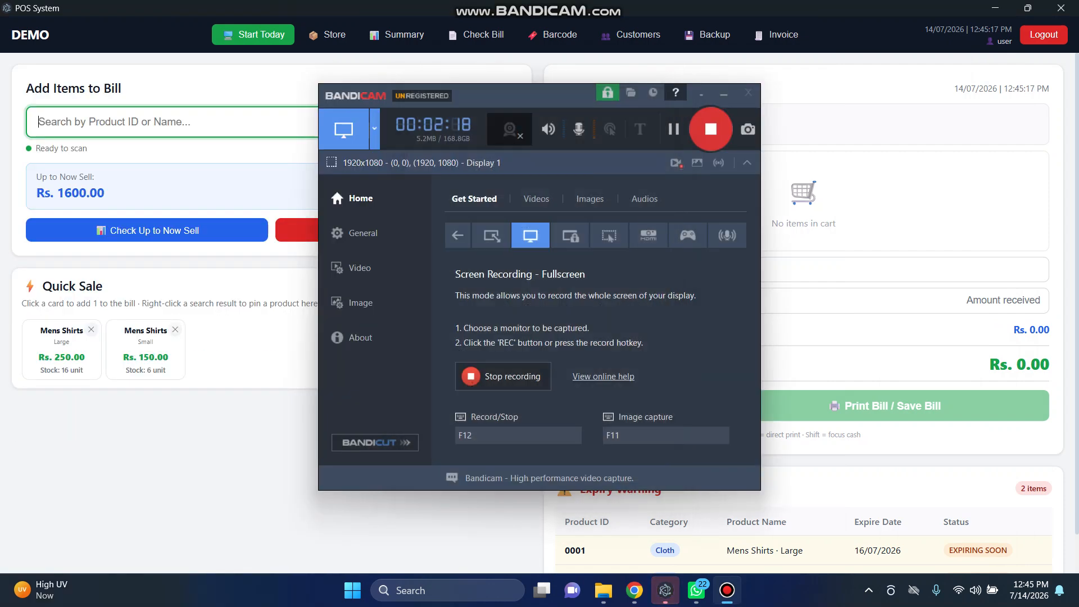
click(701, 94)
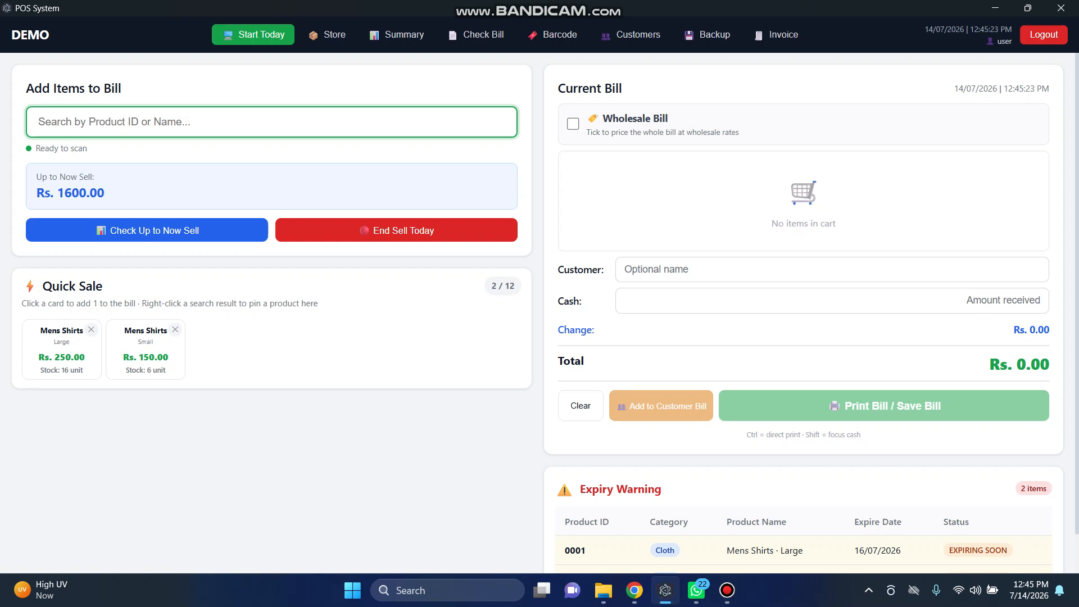
Step: Go to Store Management, close the Add/Remove Category dialog unused, and start a new product
click(326, 35)
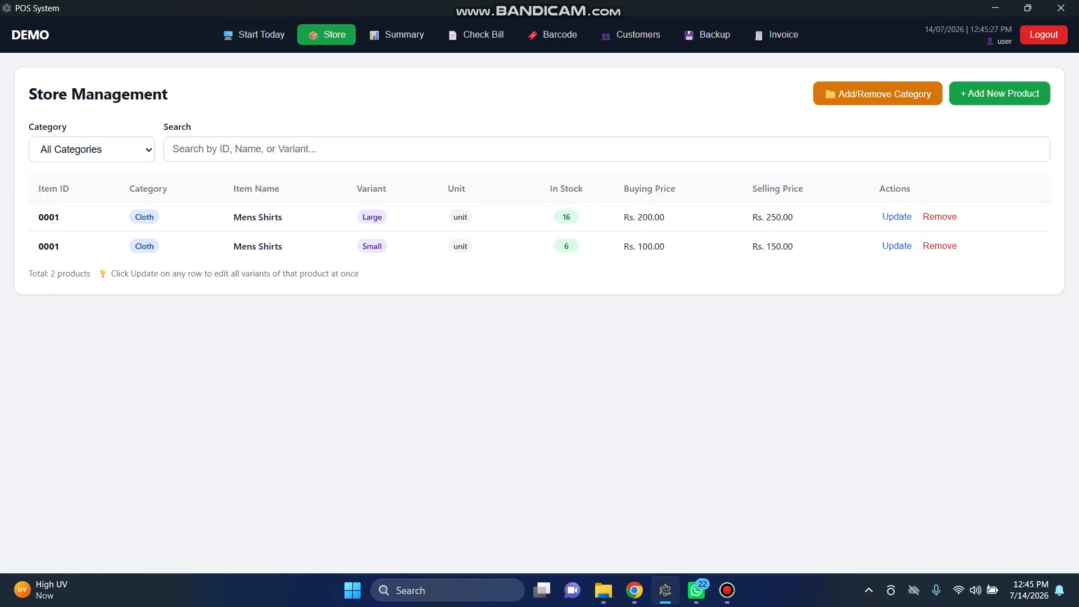
click(878, 93)
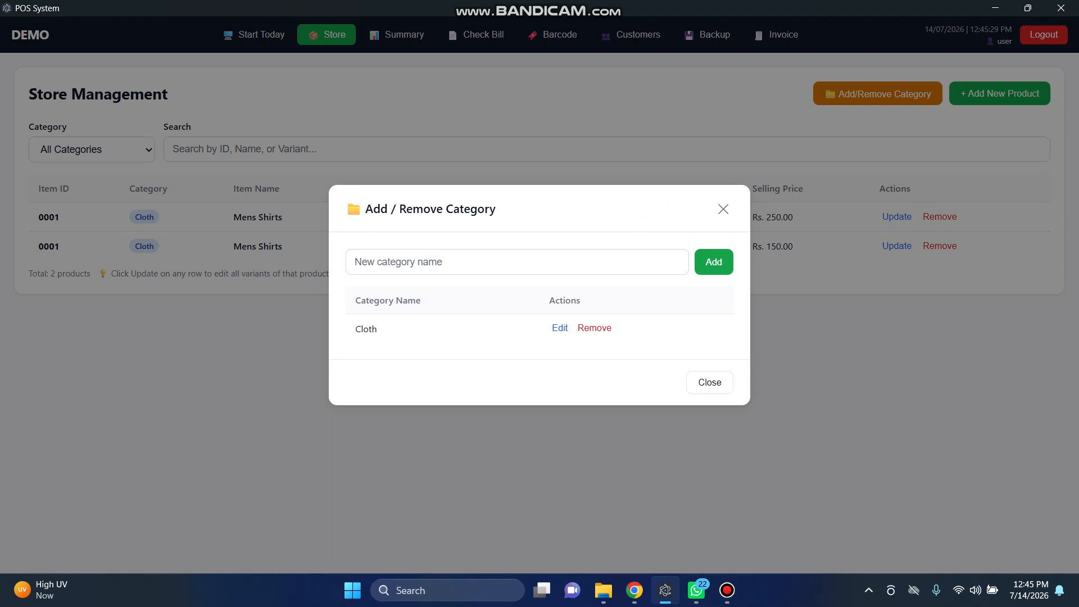
click(517, 262)
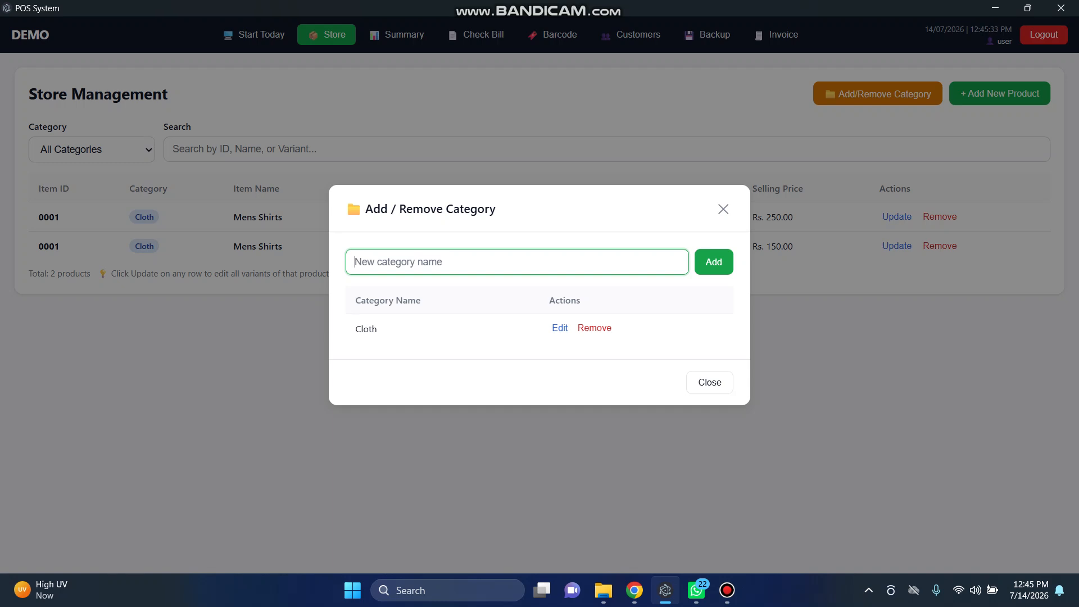
click(723, 209)
click(1000, 93)
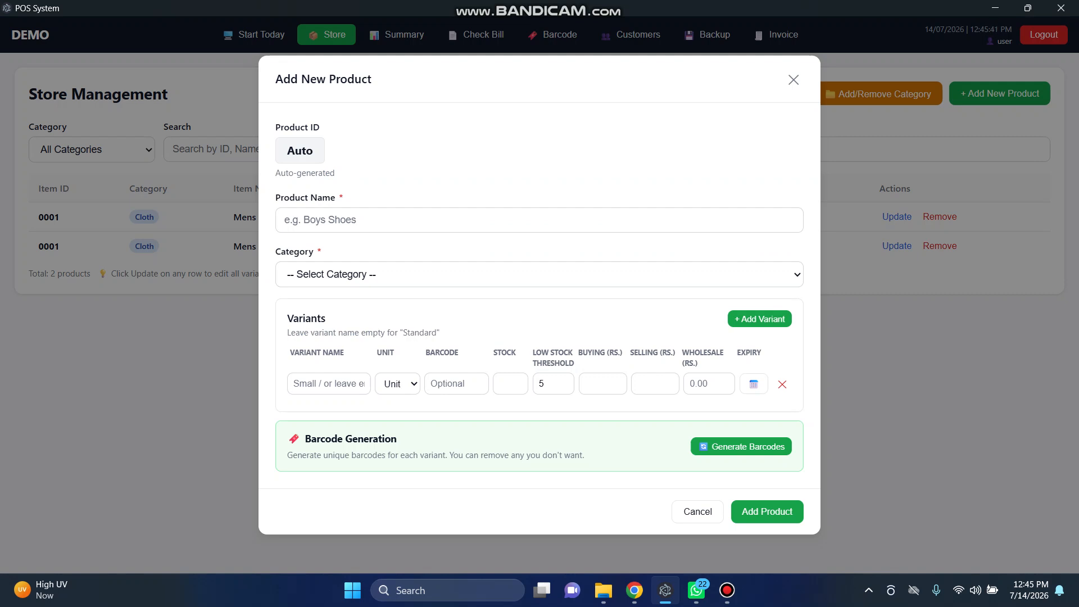
Step: Browse the product category list without choosing one, then focus the variant name field
click(287, 220)
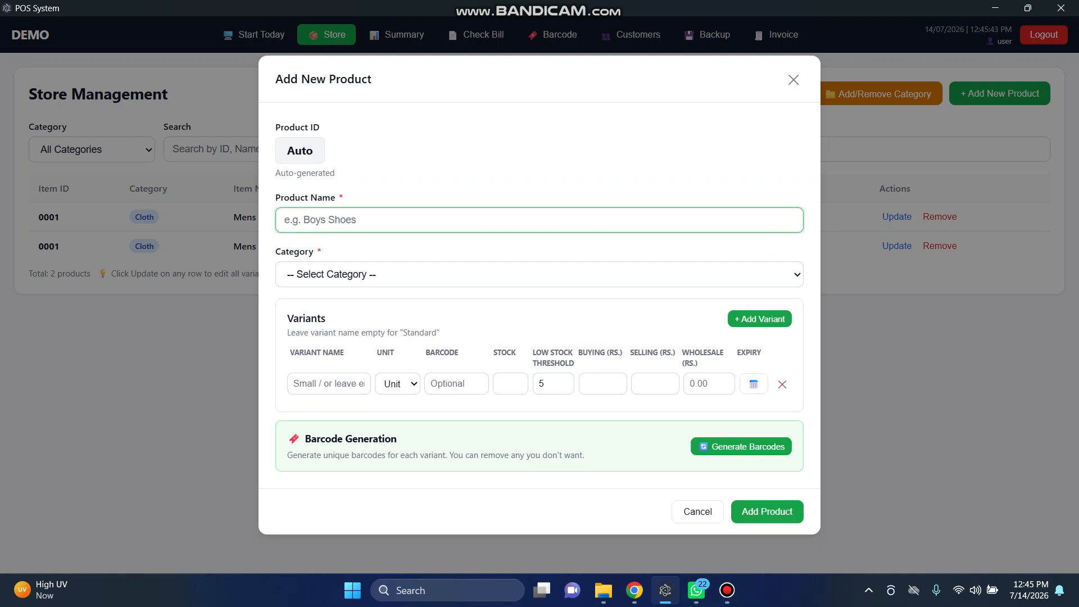
click(337, 274)
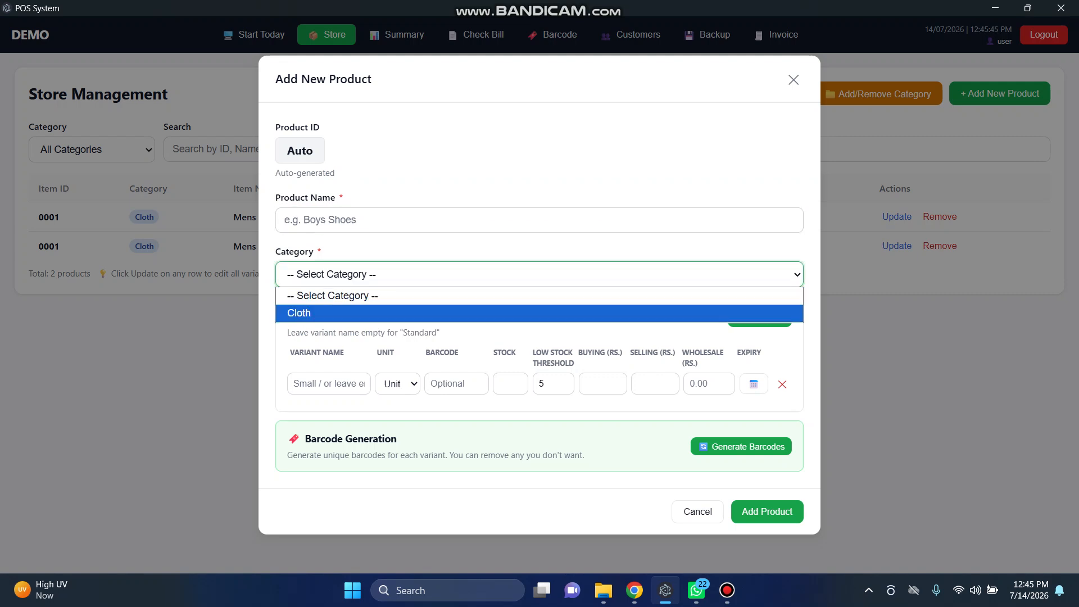
key(Up)
key(Down)
key(Up)
key(Return)
click(329, 384)
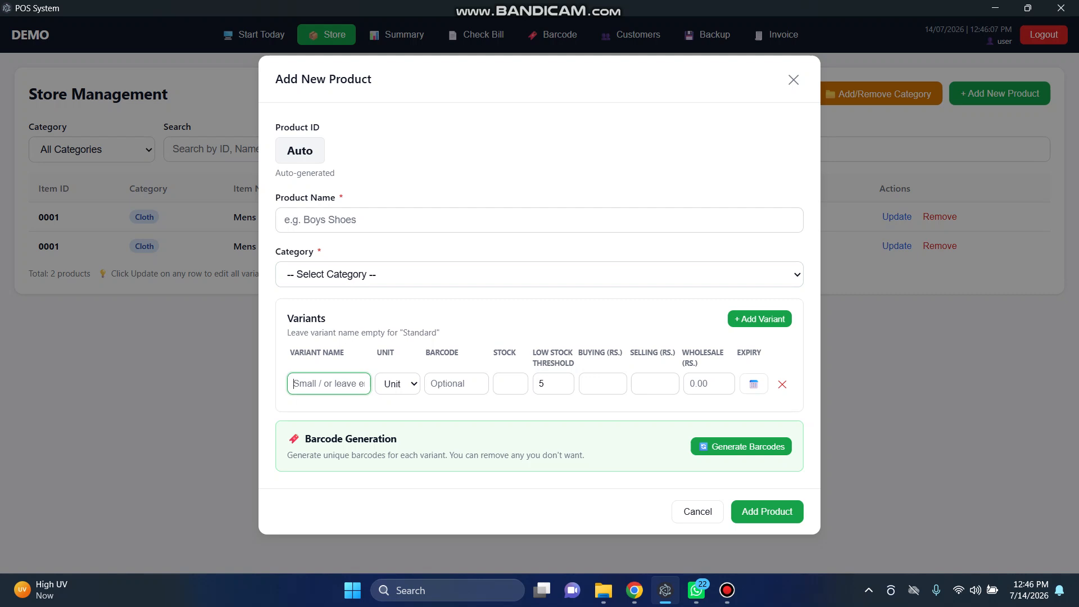
Step: Add variant rows up to four, generate their barcodes, then cancel the draft product
click(759, 319)
double_click(305, 341)
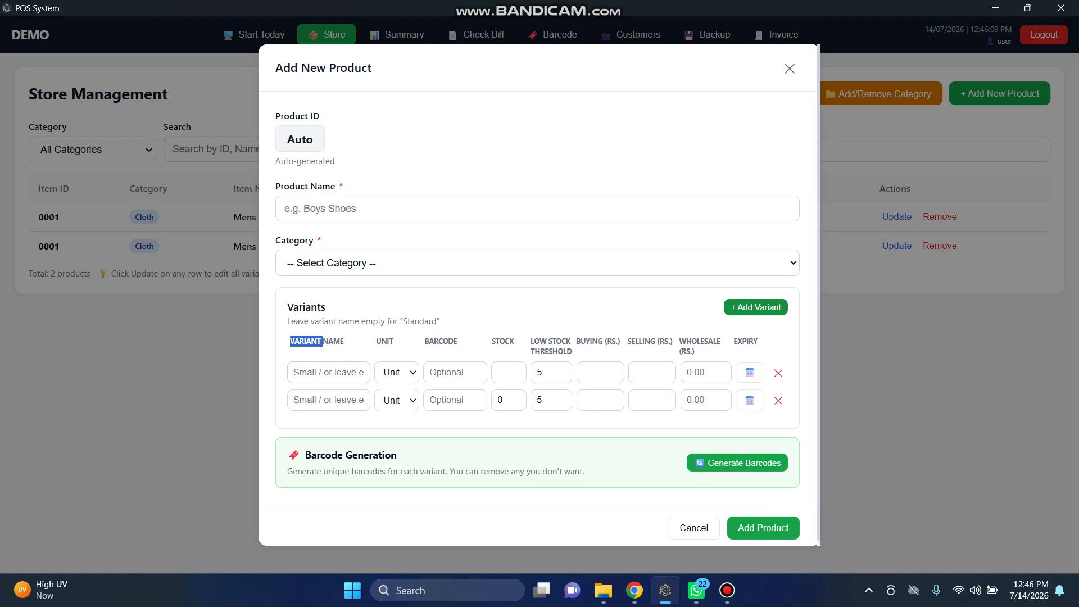
click(756, 307)
click(756, 307)
scroll(756, 307, down, 1)
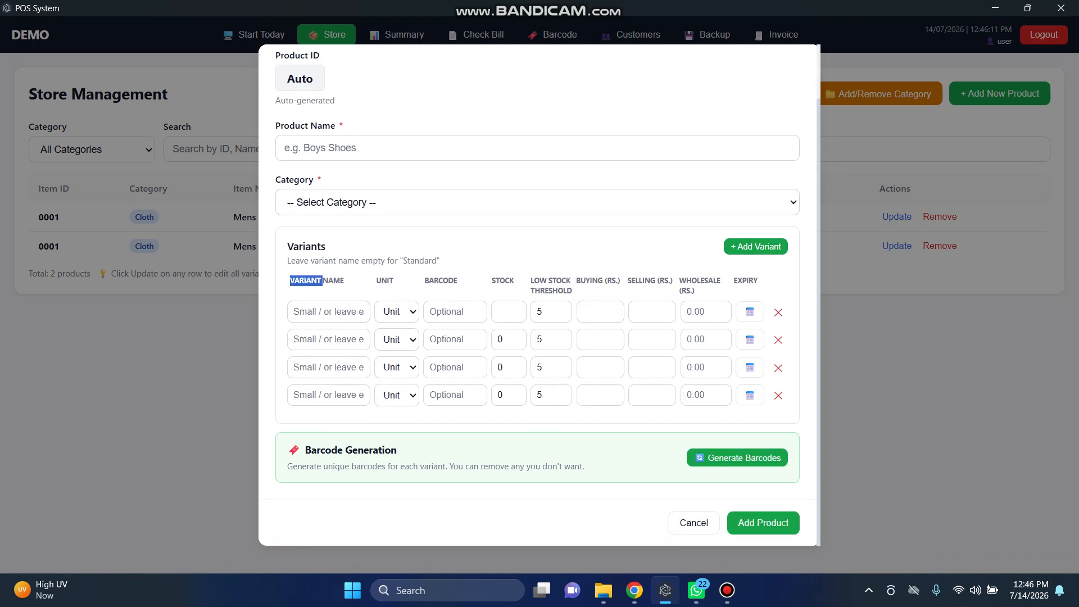
click(455, 312)
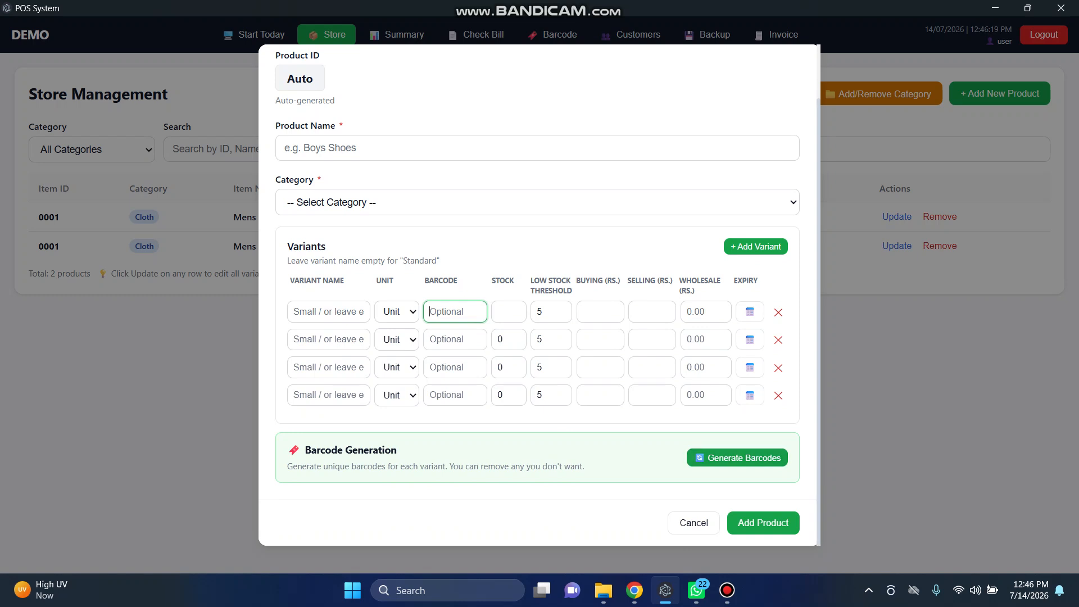
click(737, 457)
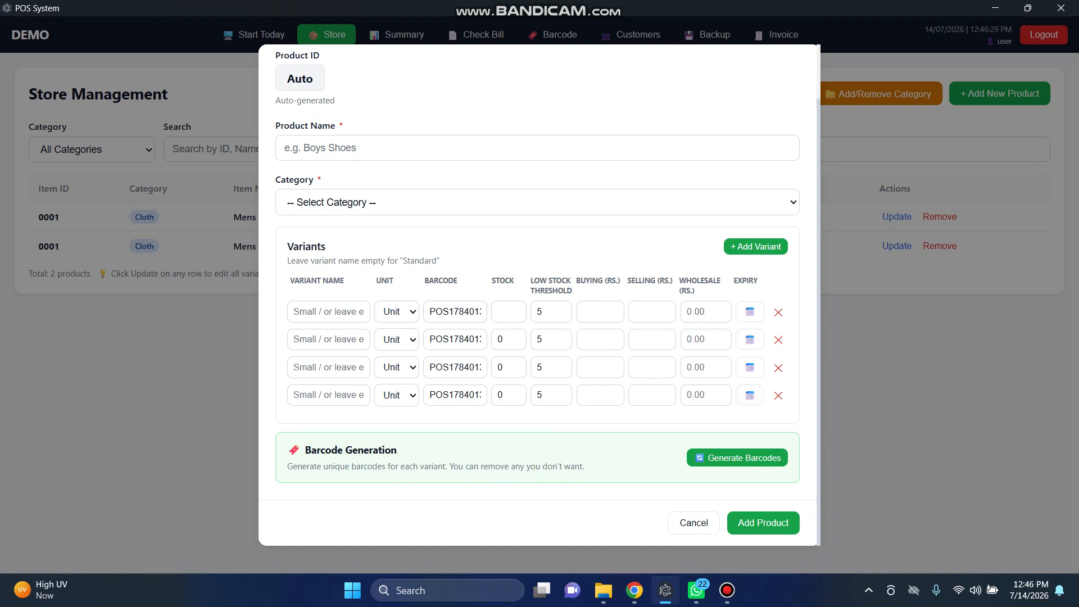
click(693, 523)
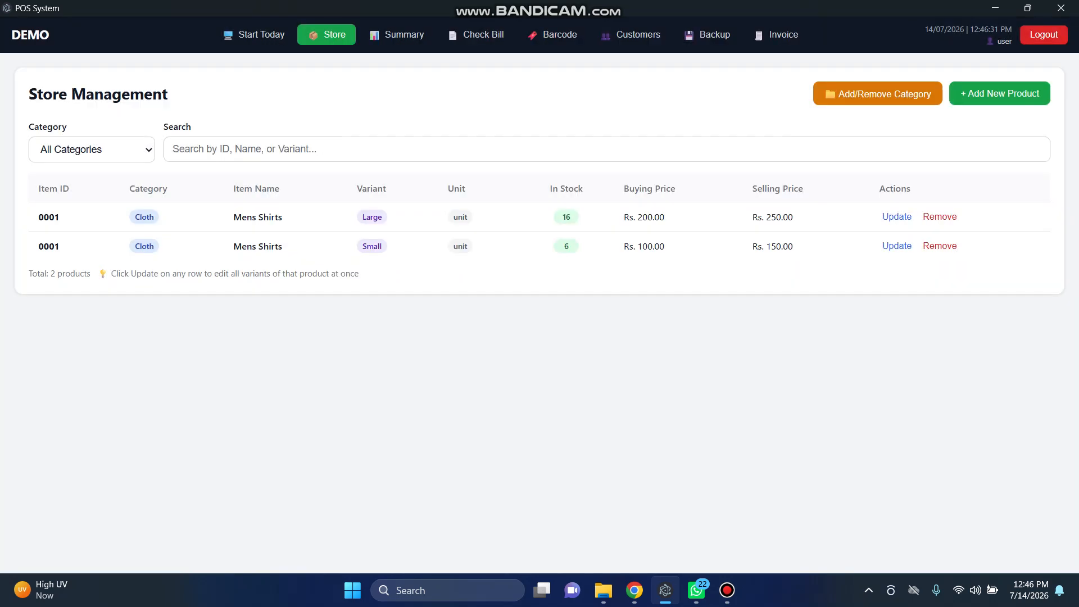
Step: Open and close the Mens Shirts Update Product dialog unchanged, then switch to the Summary page
click(897, 217)
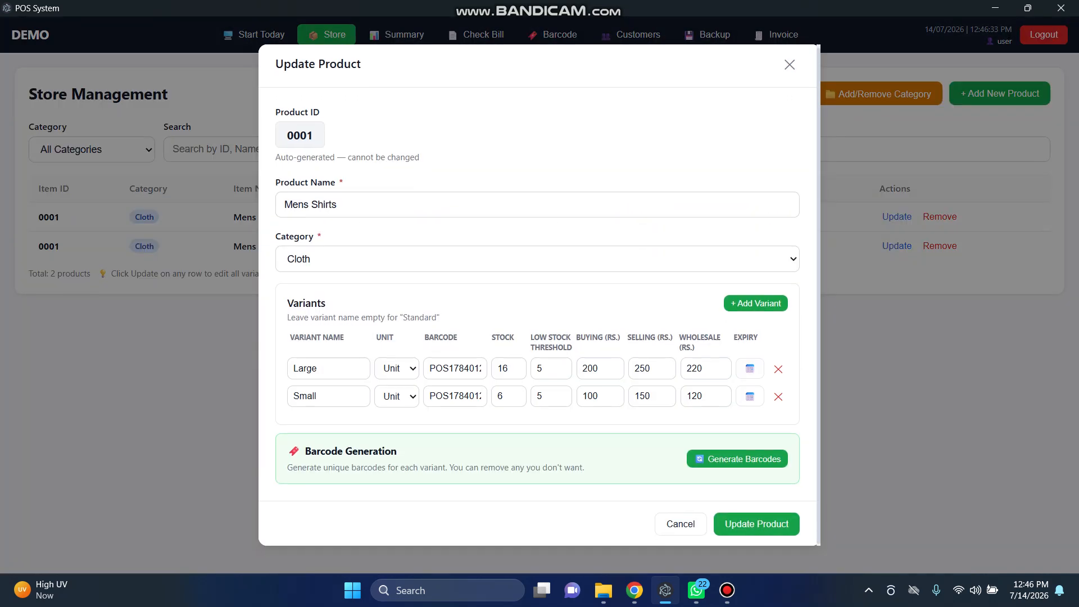
scroll(538, 295, down, 1)
click(790, 63)
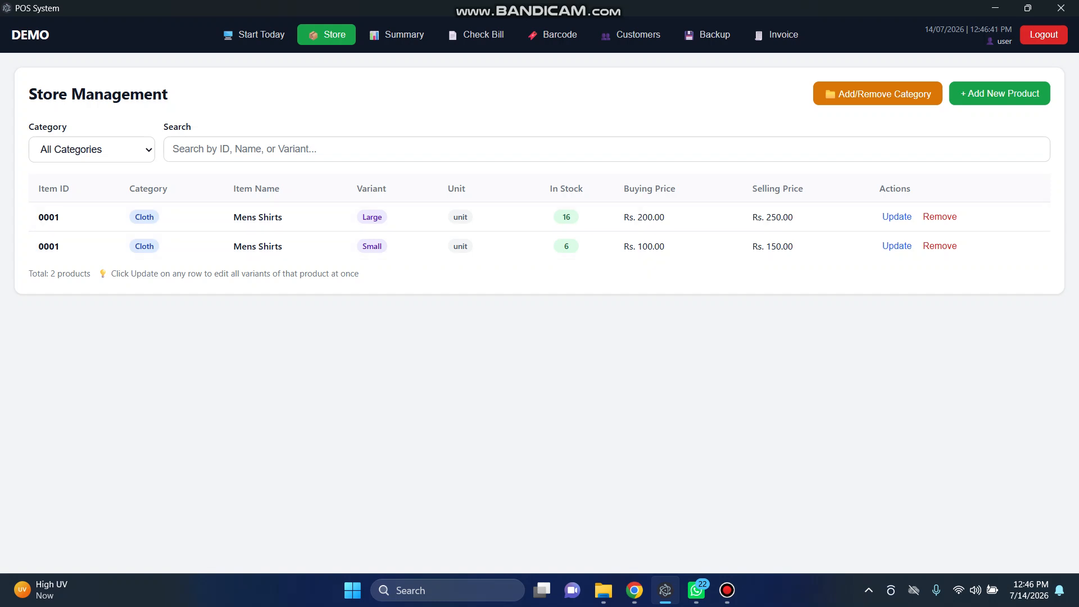
click(397, 35)
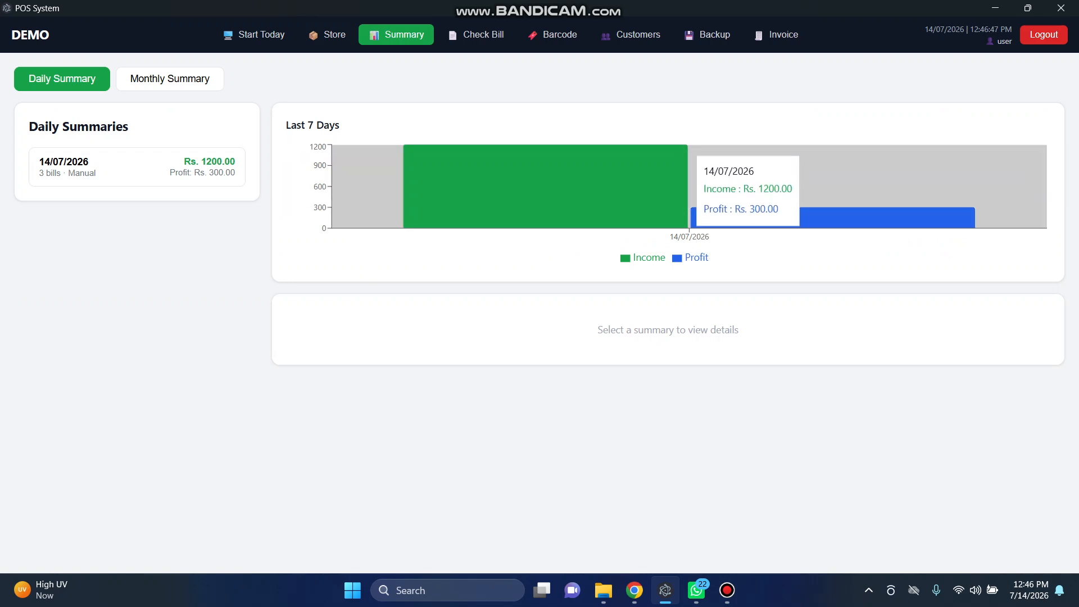
Step: Open the 14/07/2026 daily summary and scroll through its bills, income, profit and per-variant breakdown
click(136, 166)
scroll(540, 309, down, 2)
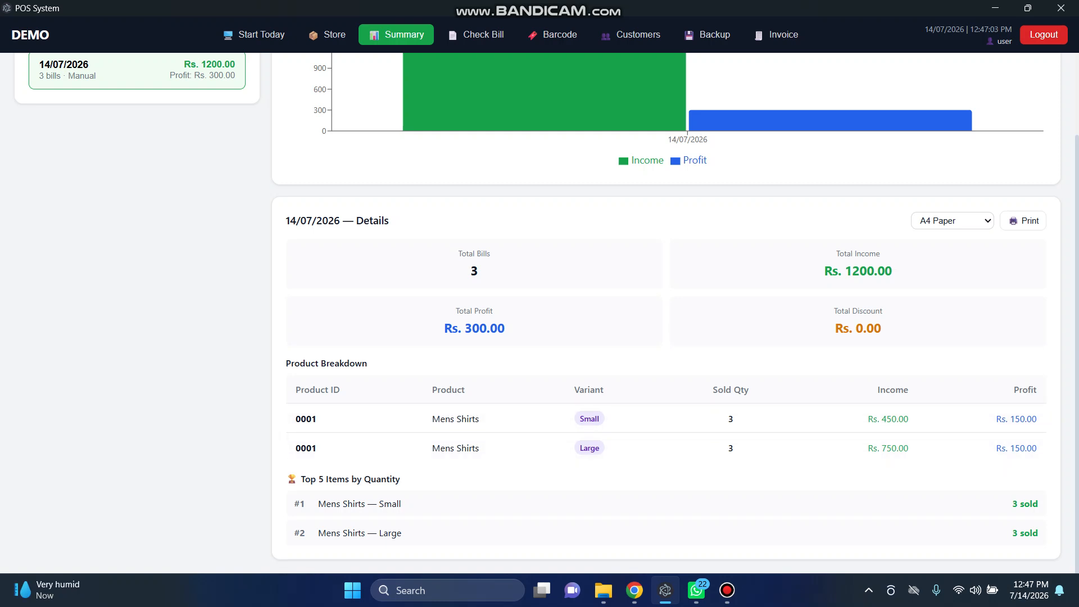
scroll(547, 312, up, 2)
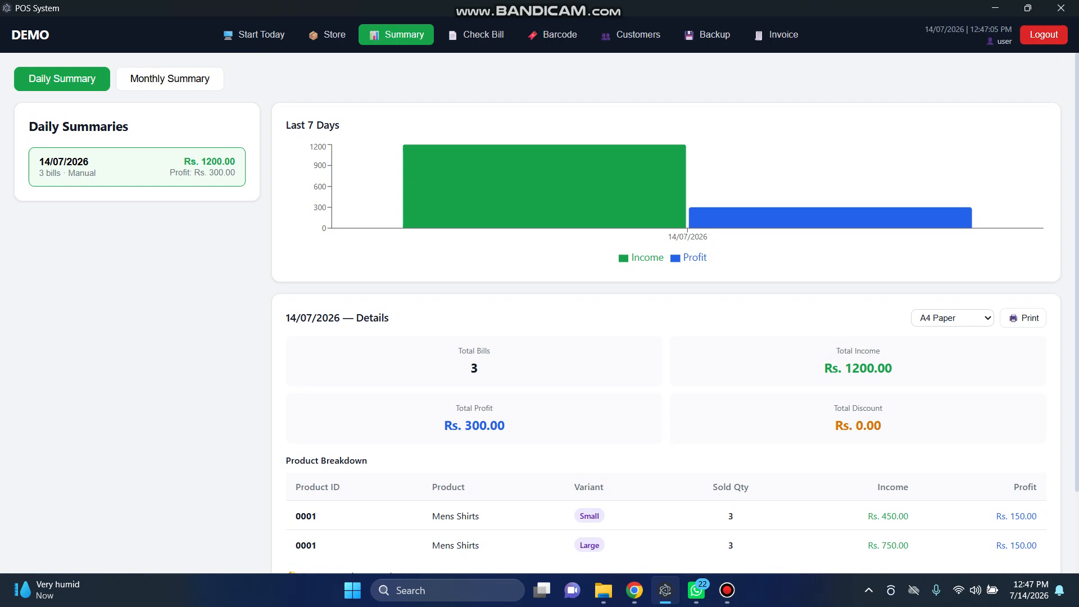
Step: Open the 2026 Jul monthly summary and scroll through its 3 bills, Rs. 1200.00 income, Rs. 300.00 profit
click(170, 79)
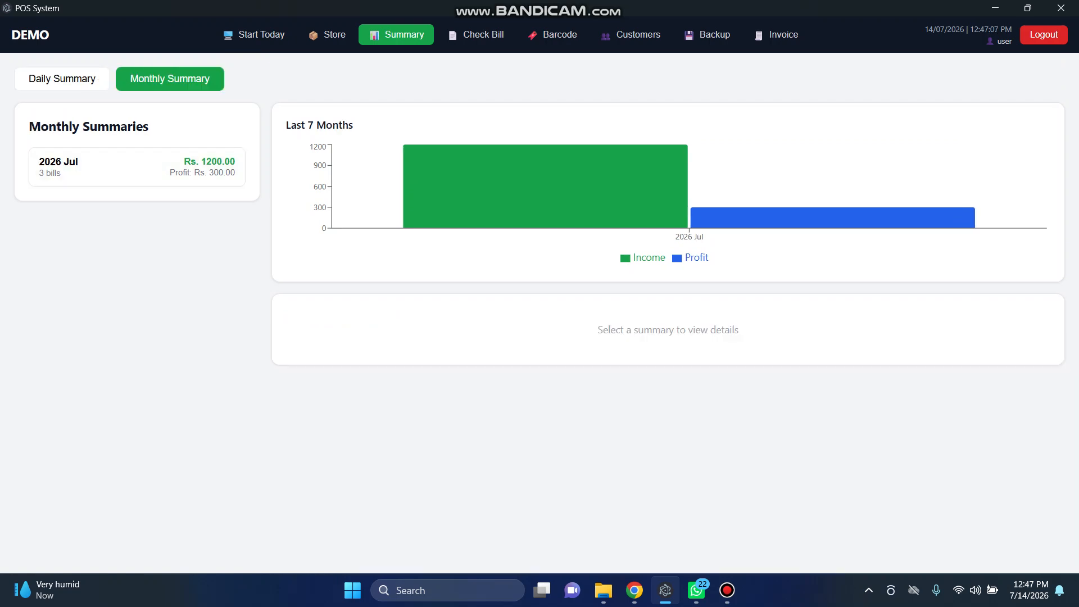
click(137, 167)
scroll(562, 312, down, 2)
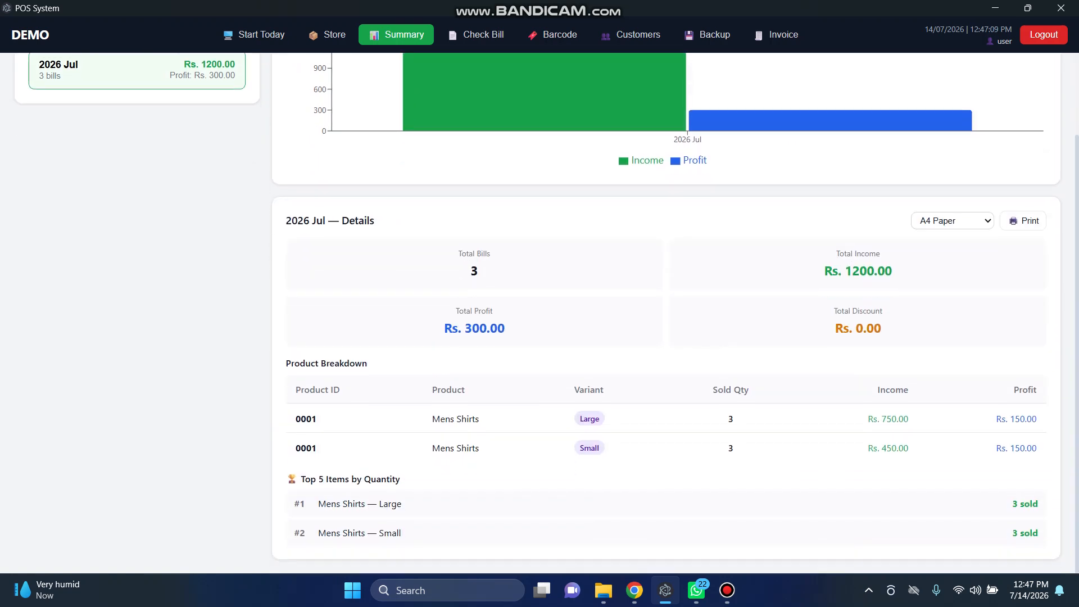
scroll(691, 140, up, 1)
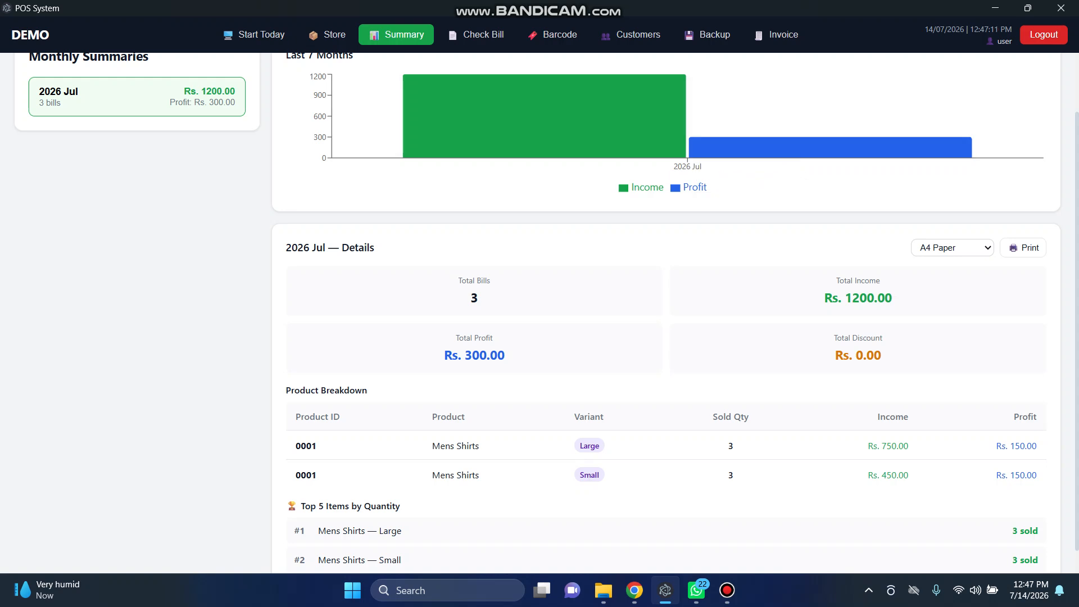
scroll(538, 307, down, 1)
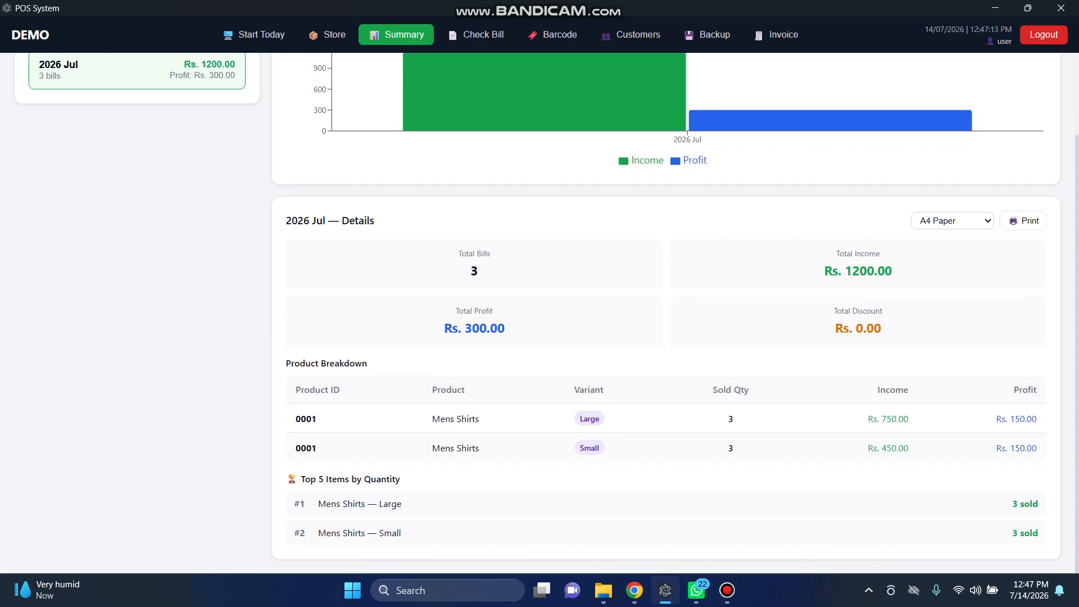
scroll(538, 313, up, 2)
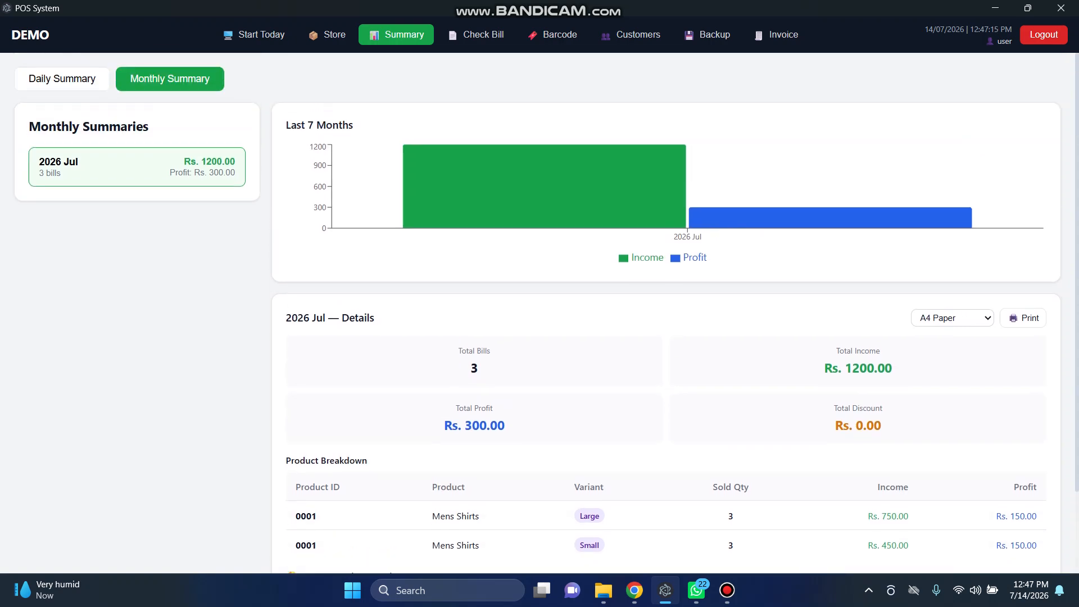
Step: Switch the paper size to 80mm Thermal and back to A4 Paper, then go to Check Bill
click(953, 318)
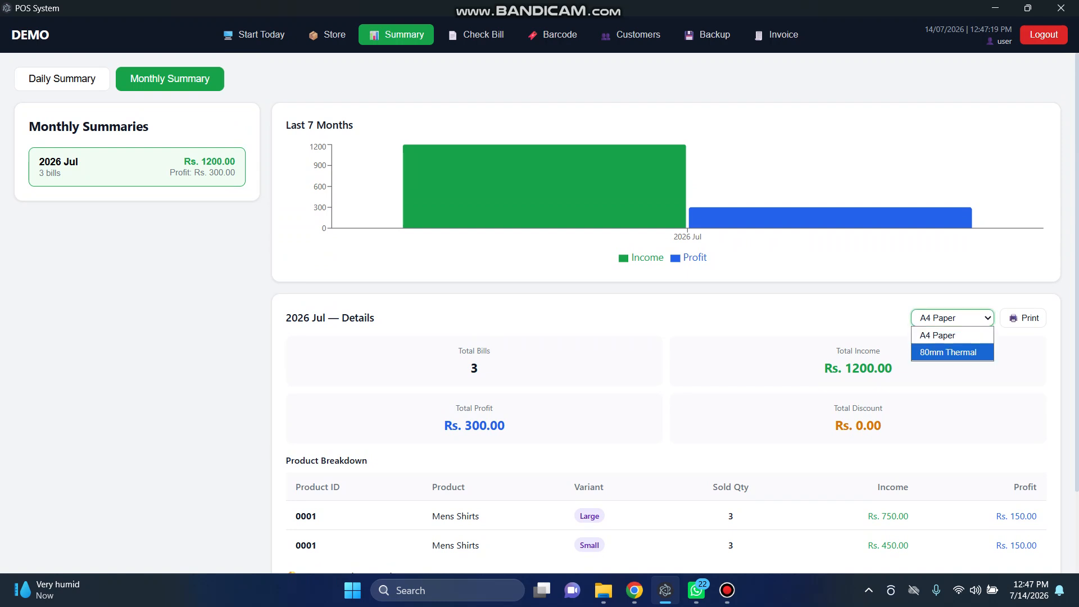
key(Return)
key(alt+Down)
key(Up)
key(Return)
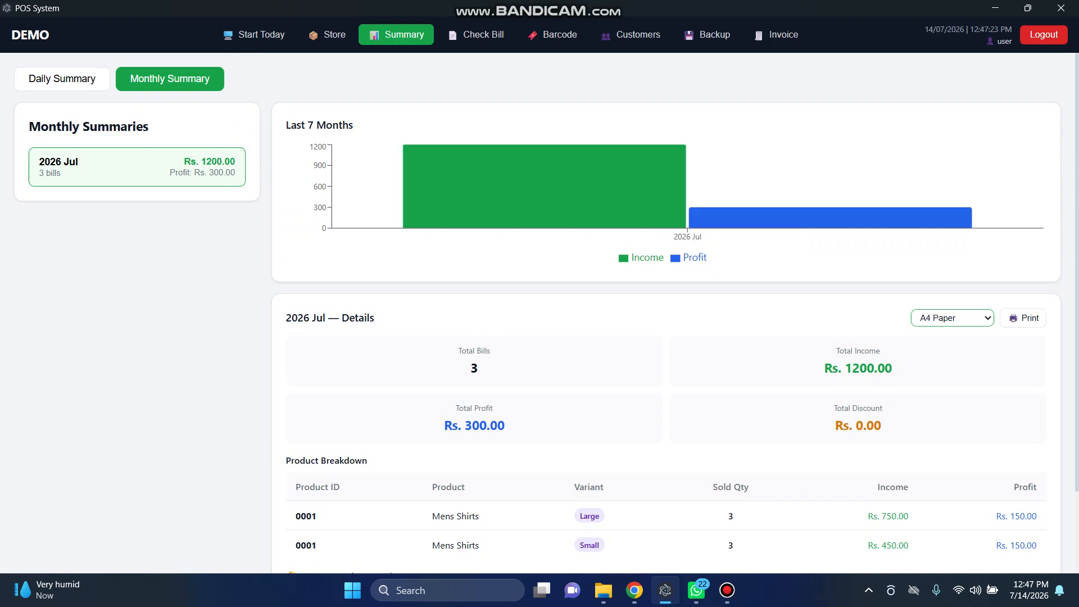
click(475, 35)
Step: View the details of today's bills #10001 through #10004 and check the date filter options
click(274, 267)
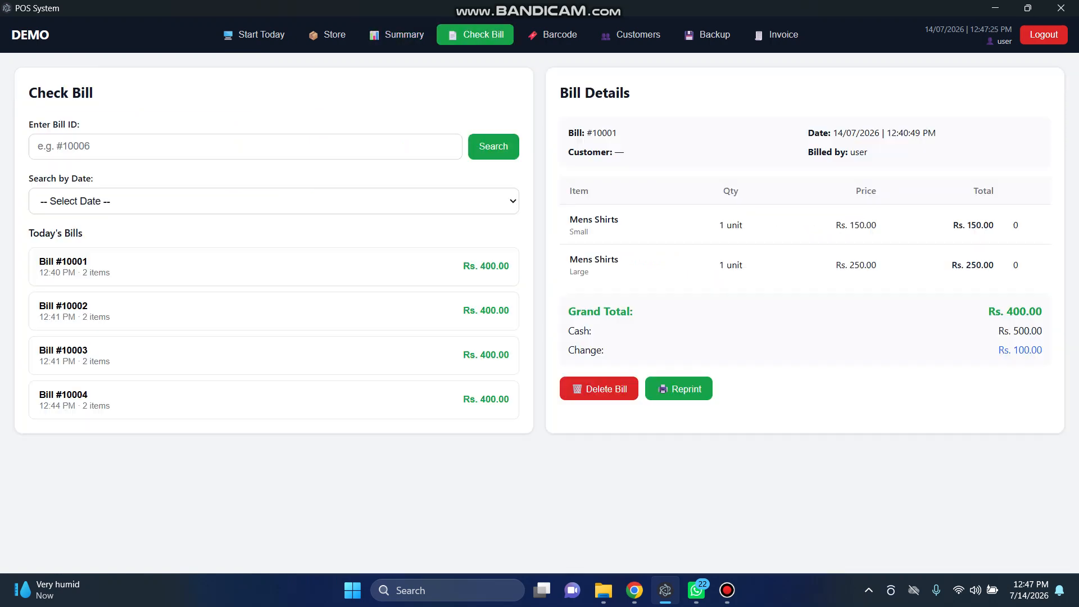
click(274, 311)
click(273, 400)
click(274, 356)
click(274, 311)
click(274, 267)
click(274, 201)
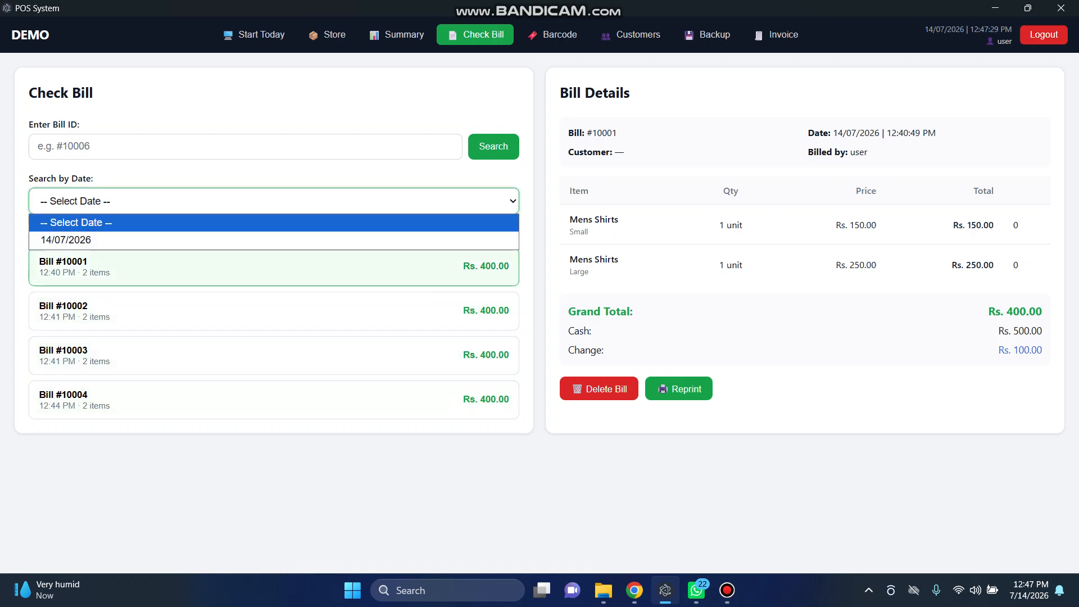
click(273, 202)
Step: Try the Bill ID search field, show Bill #10002's details, then open the Barcode page
click(246, 147)
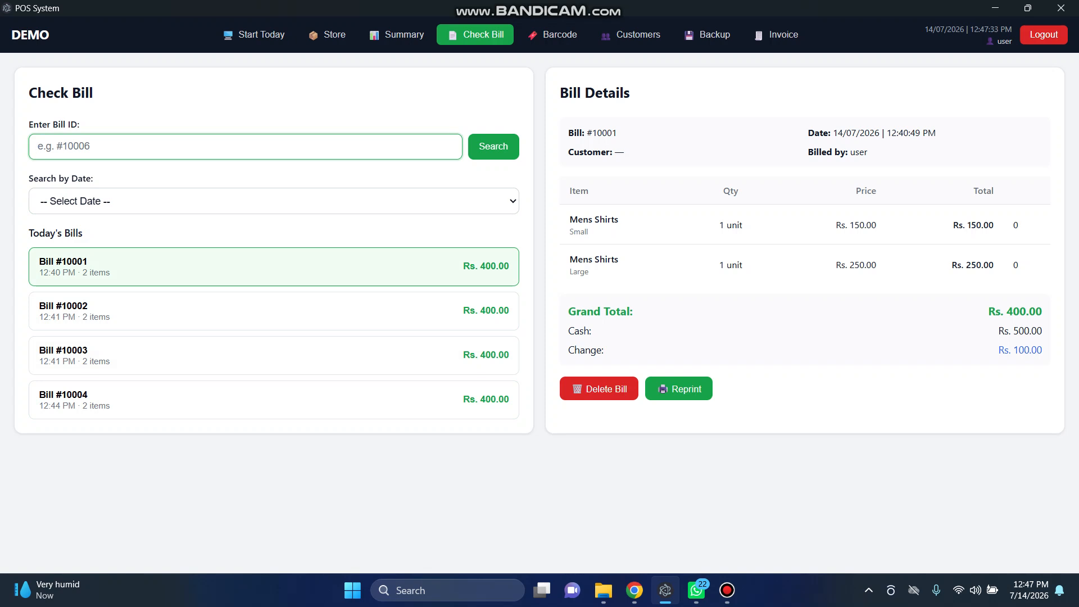
drag(593, 133, 617, 133)
click(38, 146)
click(274, 311)
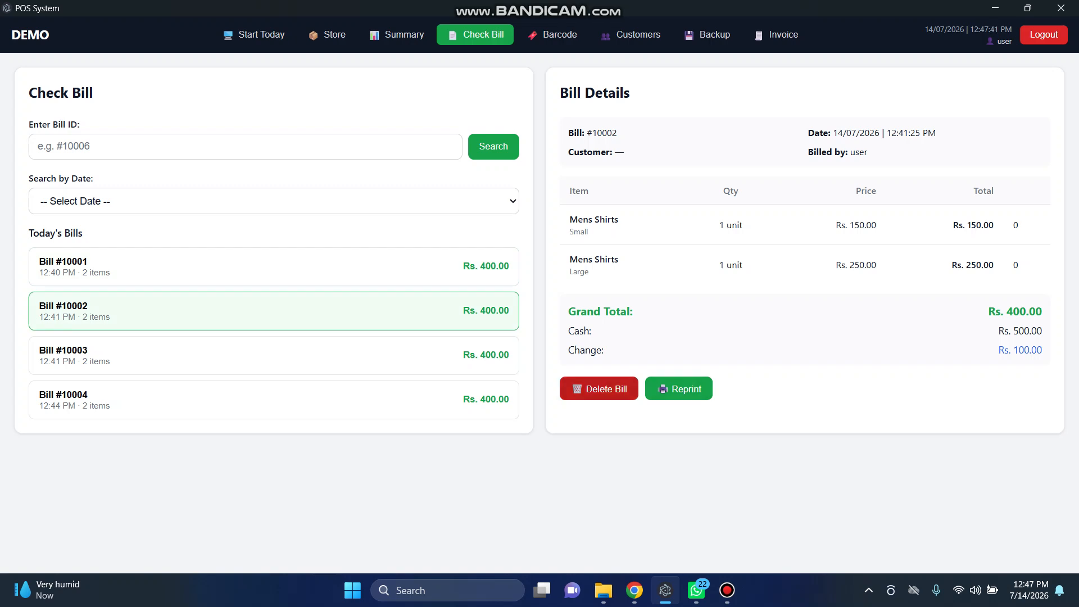
click(551, 35)
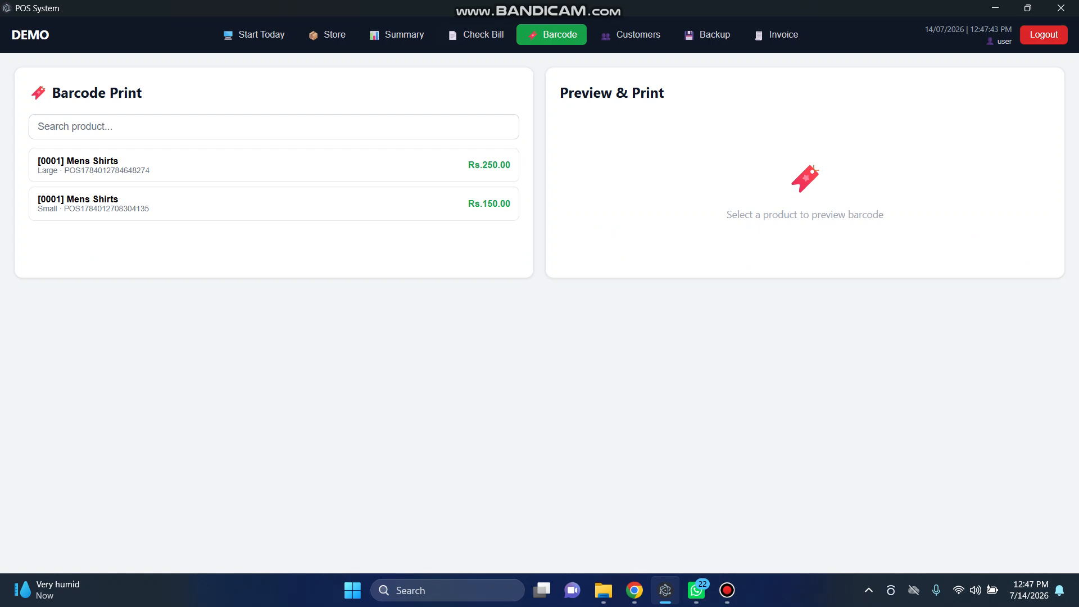
Step: Preview the Small variant's barcode, then select the Large Mens Shirts variant
click(273, 164)
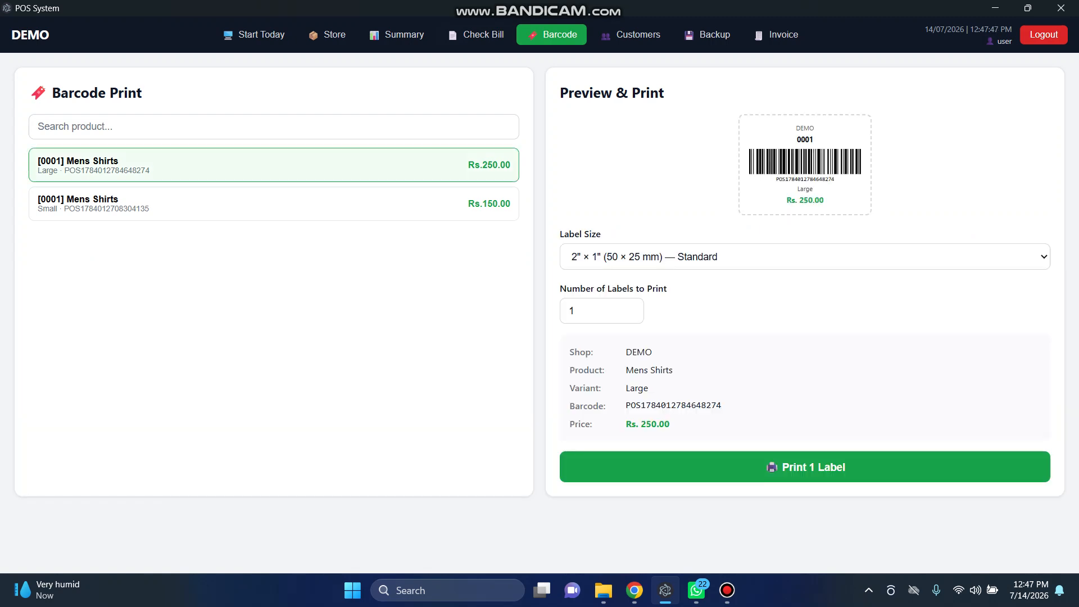
click(274, 203)
click(274, 165)
Step: Step through Medium, Wide Narrow and Large label sizes, settling on 4" × 3" Extra Large
click(805, 256)
click(674, 311)
key(alt+Down)
key(Down)
key(Return)
key(alt+Down)
key(Down)
key(Return)
key(alt+Down)
key(Down)
key(Return)
Step: Set the label count to 10 and send the labels to print
click(573, 335)
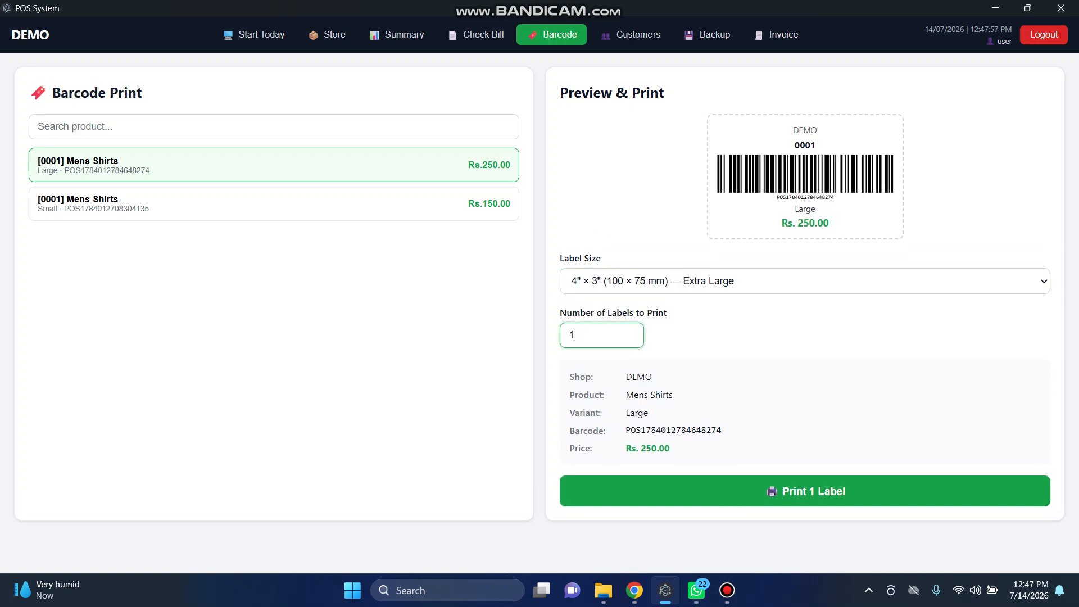
text(10)
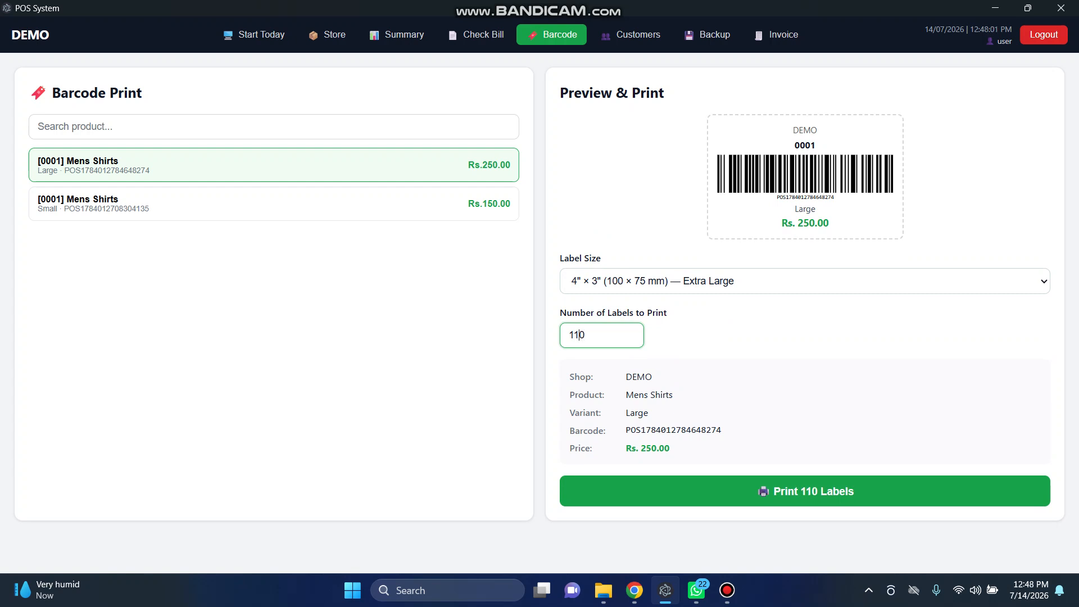
key(Left)
key(BackSpace)
click(813, 491)
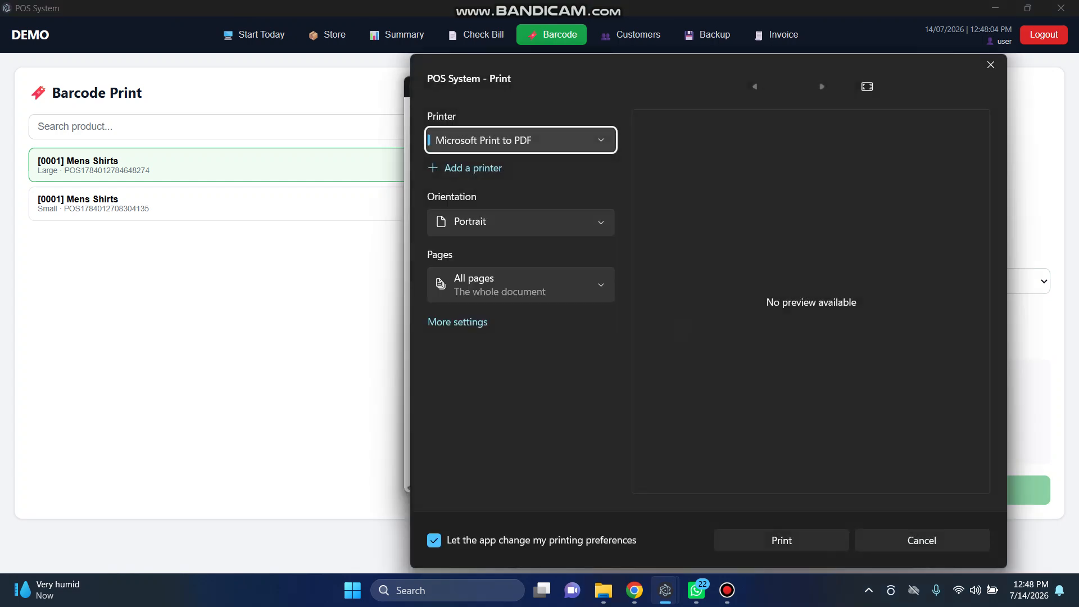
Step: Dismiss the barcode label Print dialog and preview, then show the empty Customers page
drag(891, 67, 272, 81)
scroll(540, 292, down, 5)
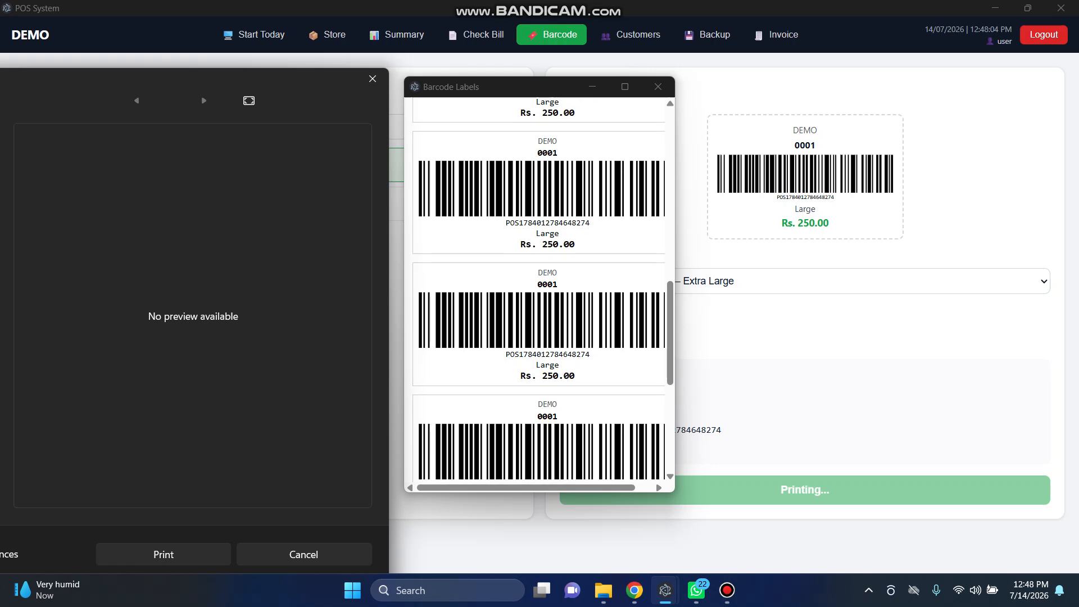
scroll(540, 292, down, 2)
scroll(540, 292, up, 5)
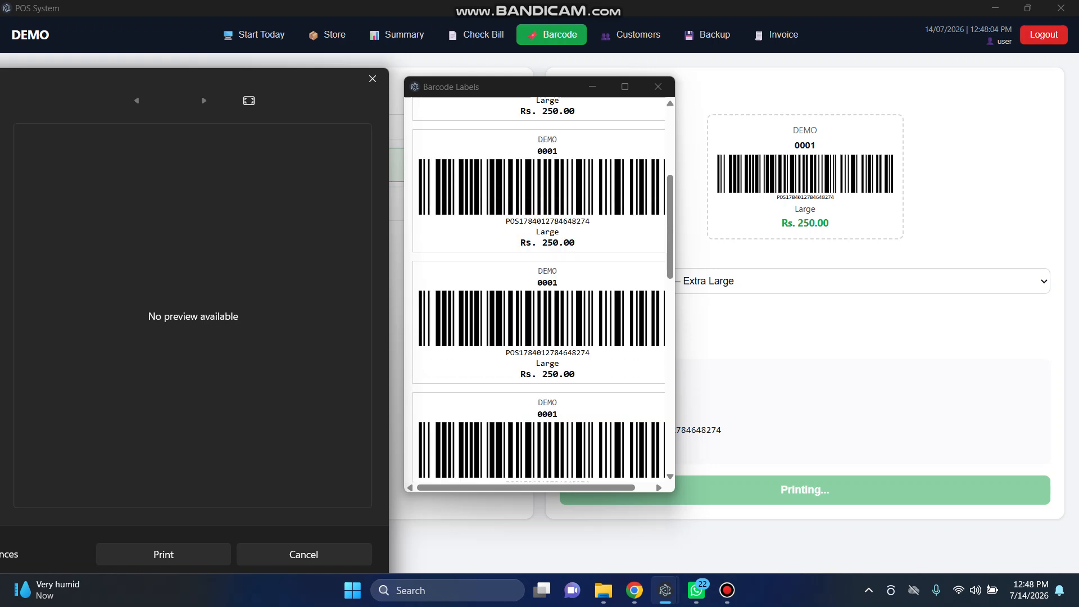
click(373, 78)
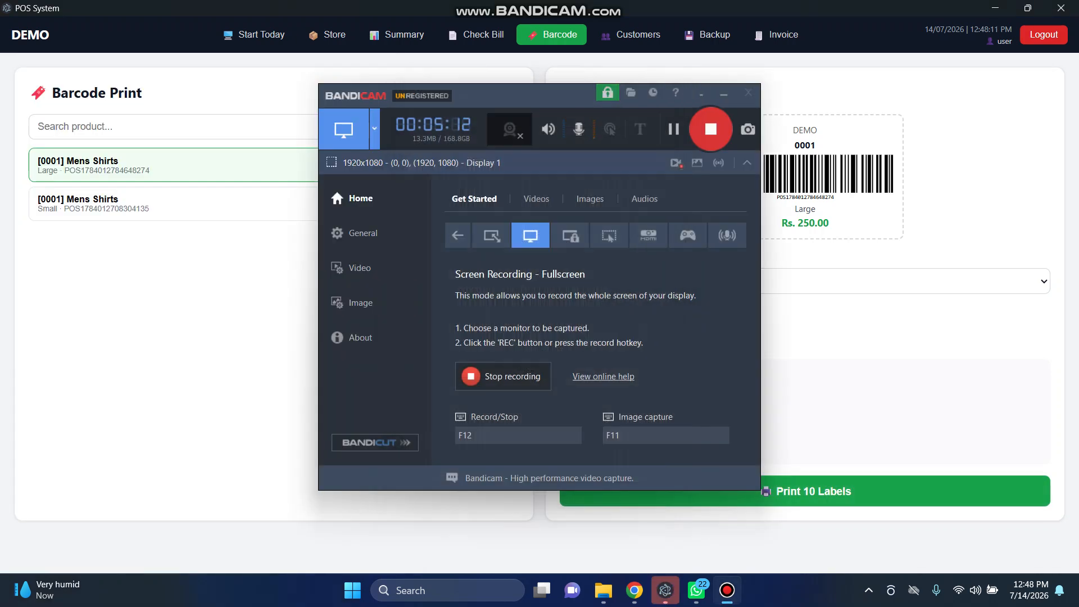
click(724, 94)
click(630, 35)
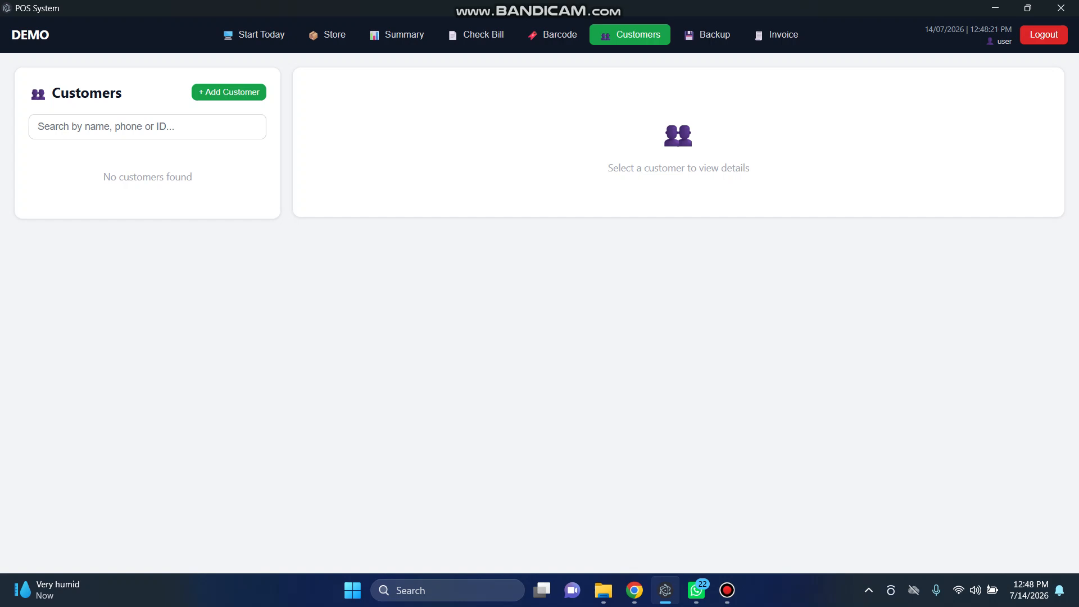
Step: Add a customer with full name, phone, both address lines and a 5000 credit limit, then return to Start Today
click(229, 91)
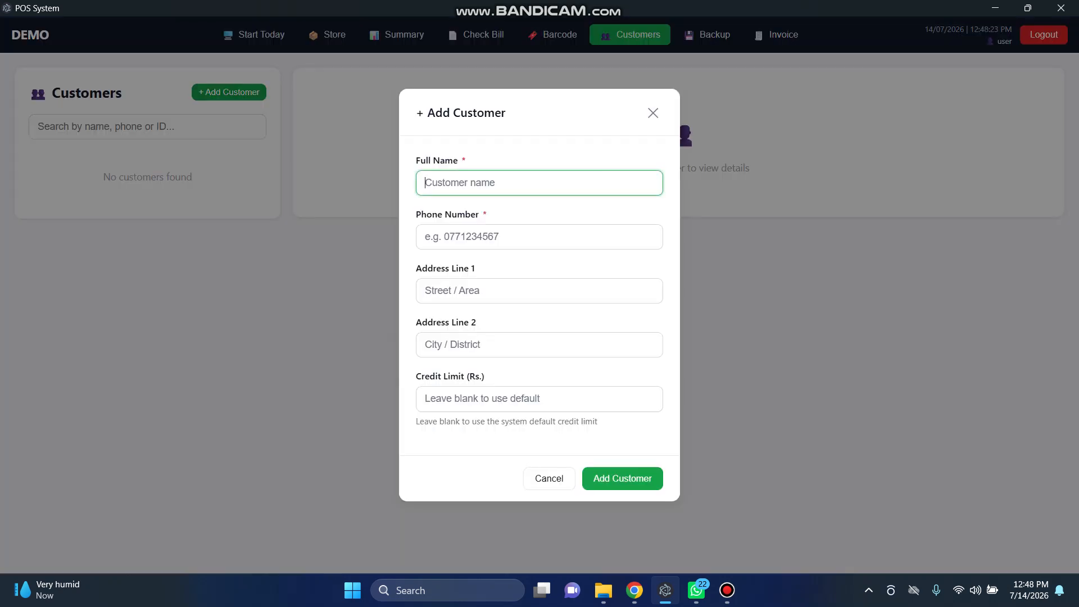
text(kamal)
key(Tab)
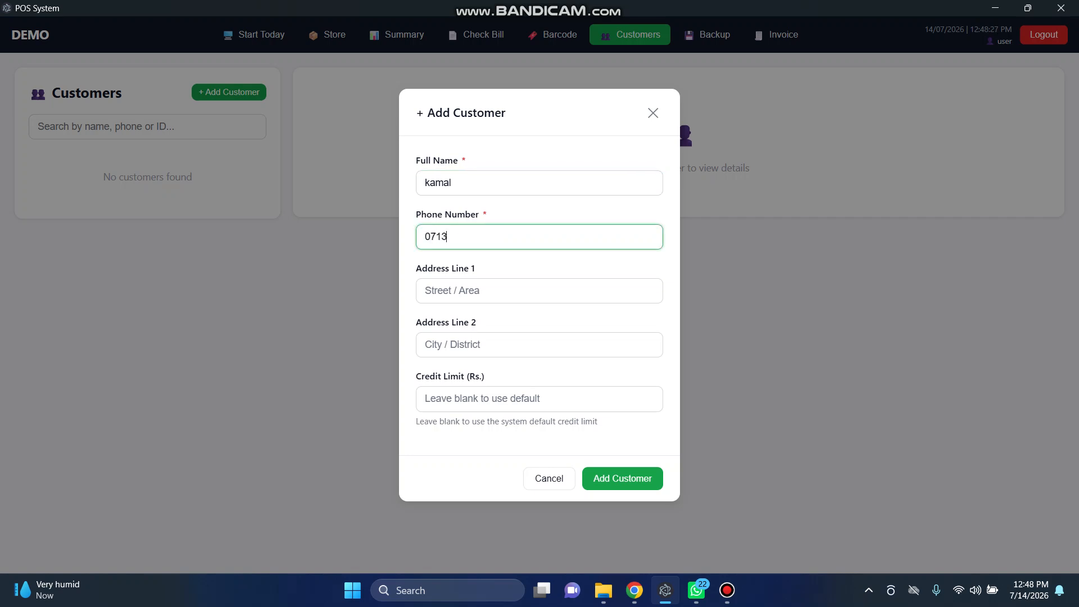
key(Tab)
text(dd)
key(Tab)
text(dd)
key(Tab)
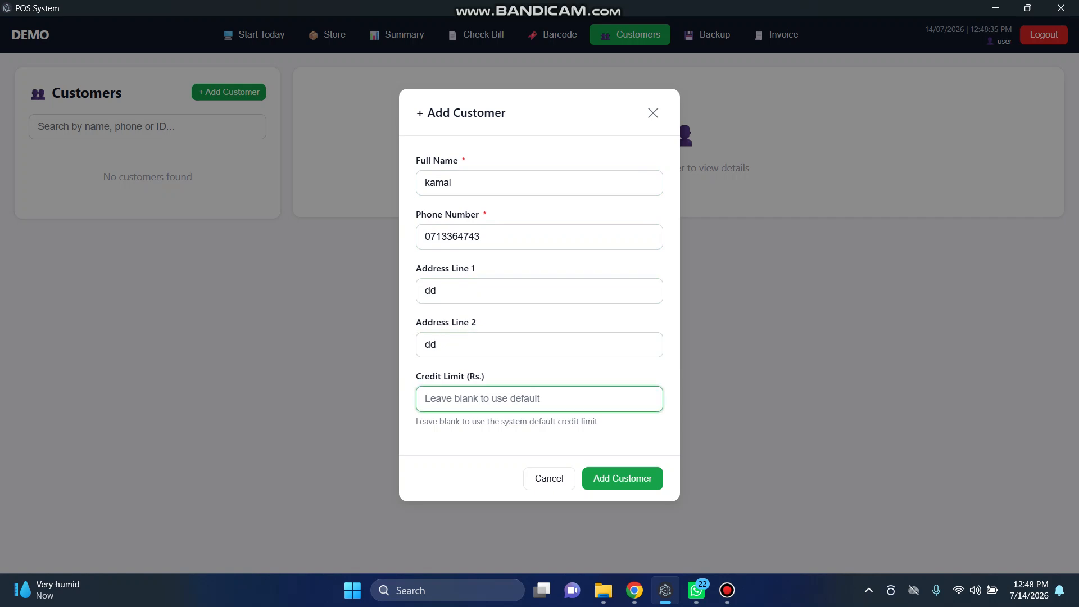
text(5000)
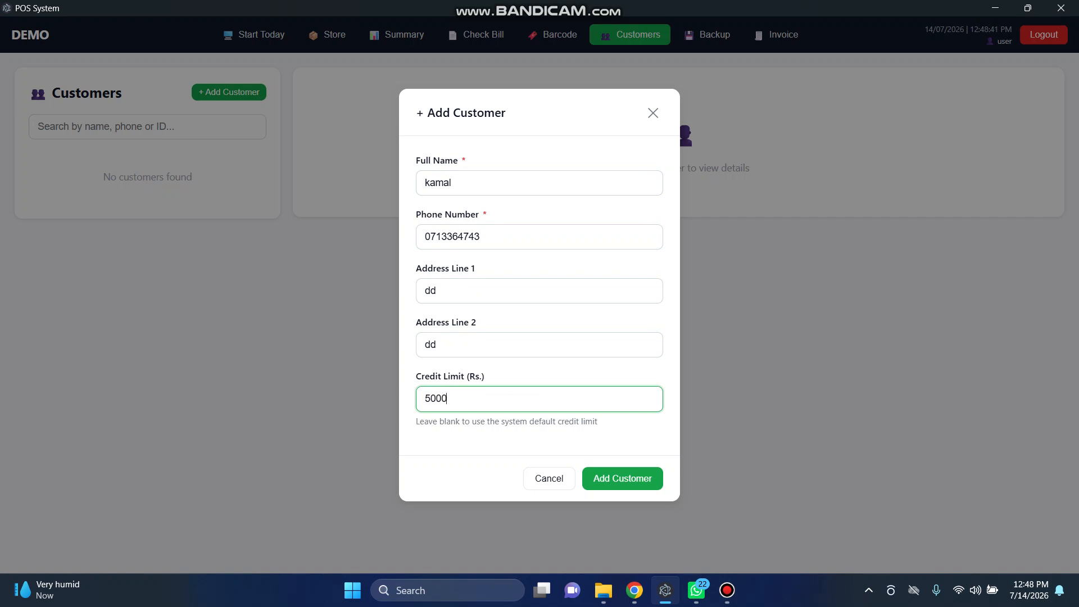
key(Return)
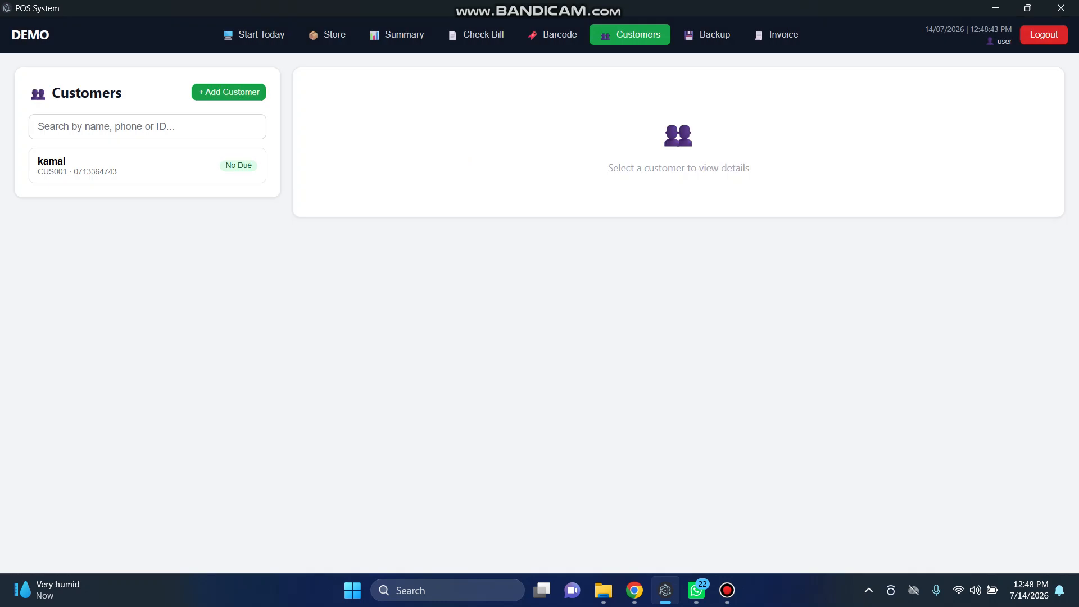
click(253, 35)
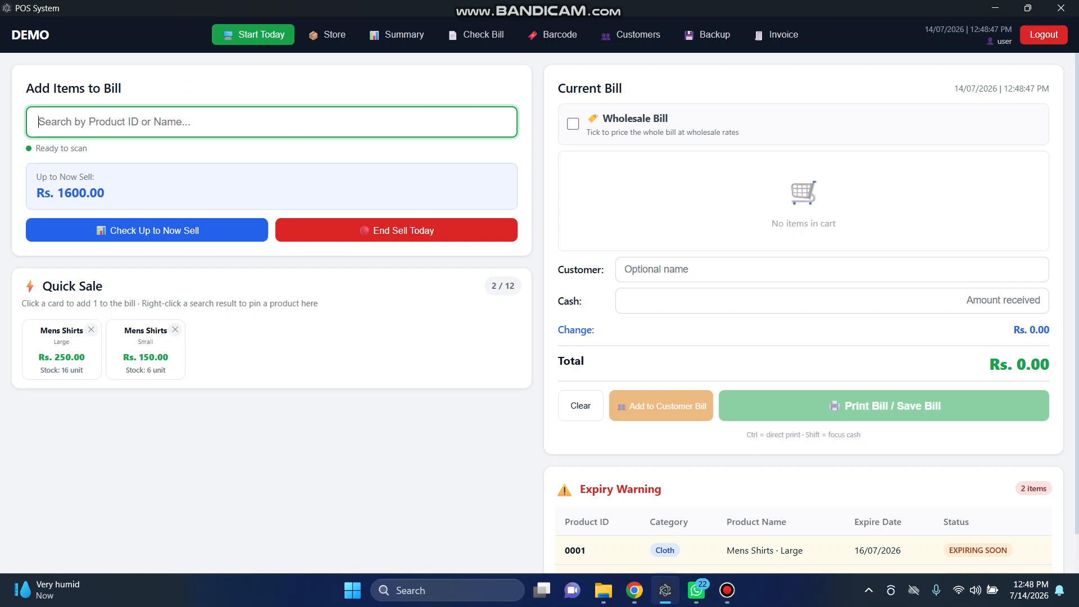
Step: Add one Large Mens Shirts (product 0001, Rs. 250) to the current bill
text(0001)
key(Return)
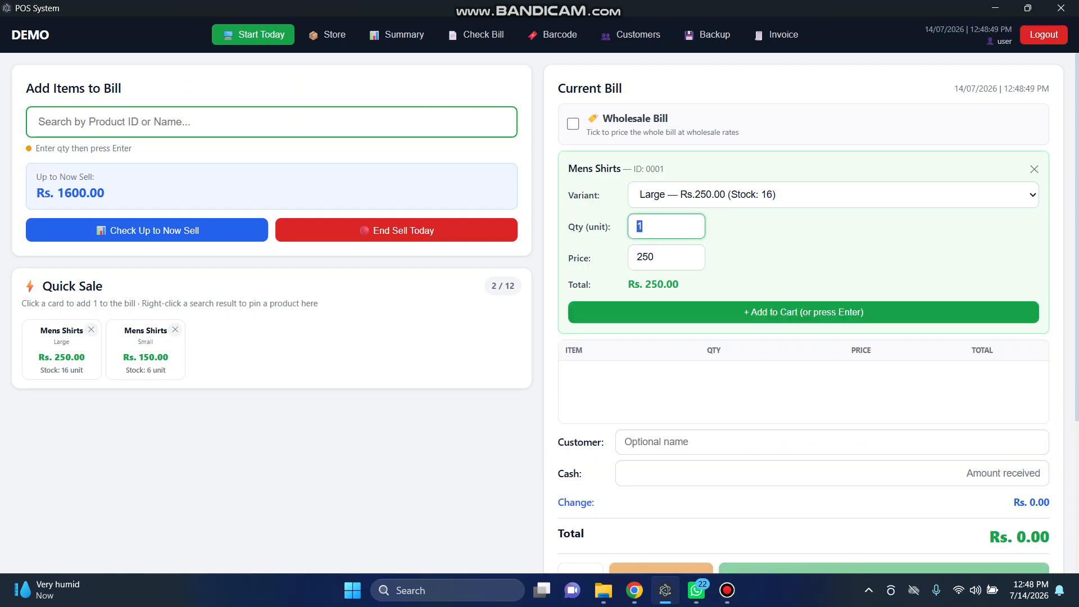
key(Return)
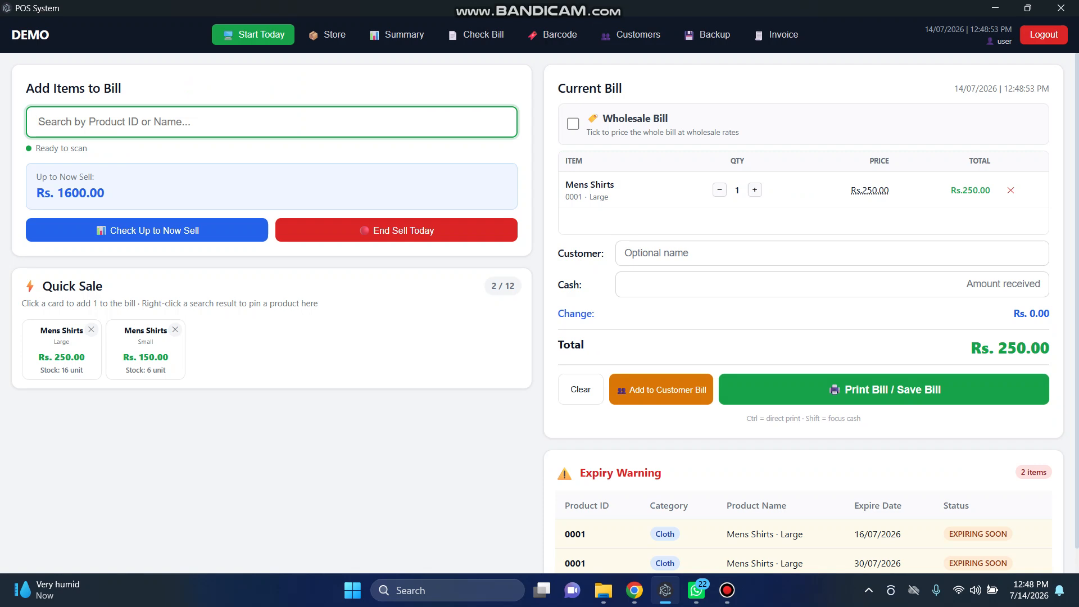
Step: Charge the bill to the new customer, found by phone search, and view Customers
click(661, 390)
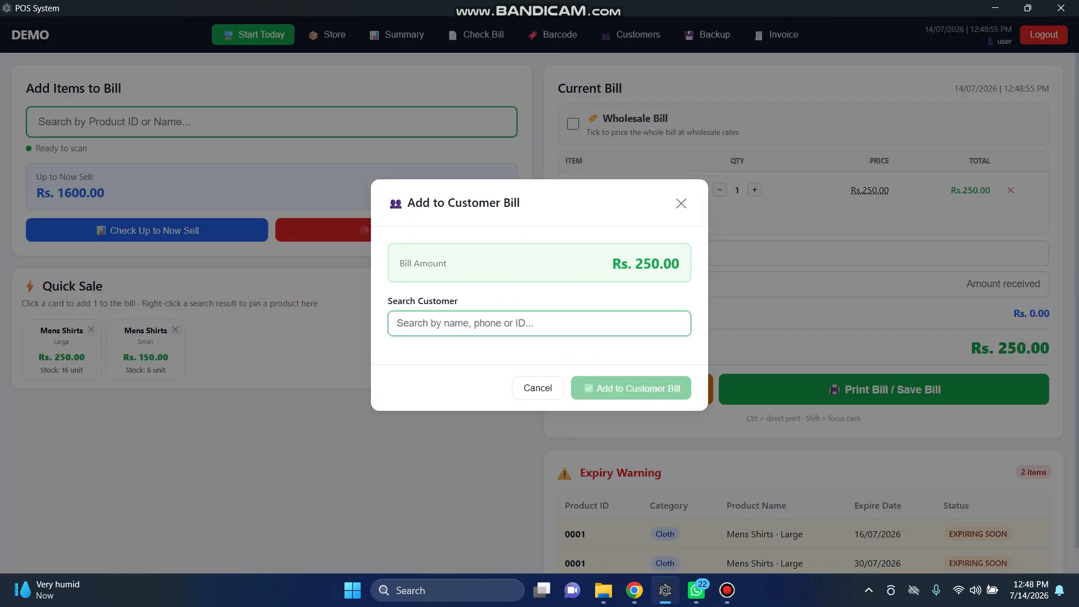
text(071)
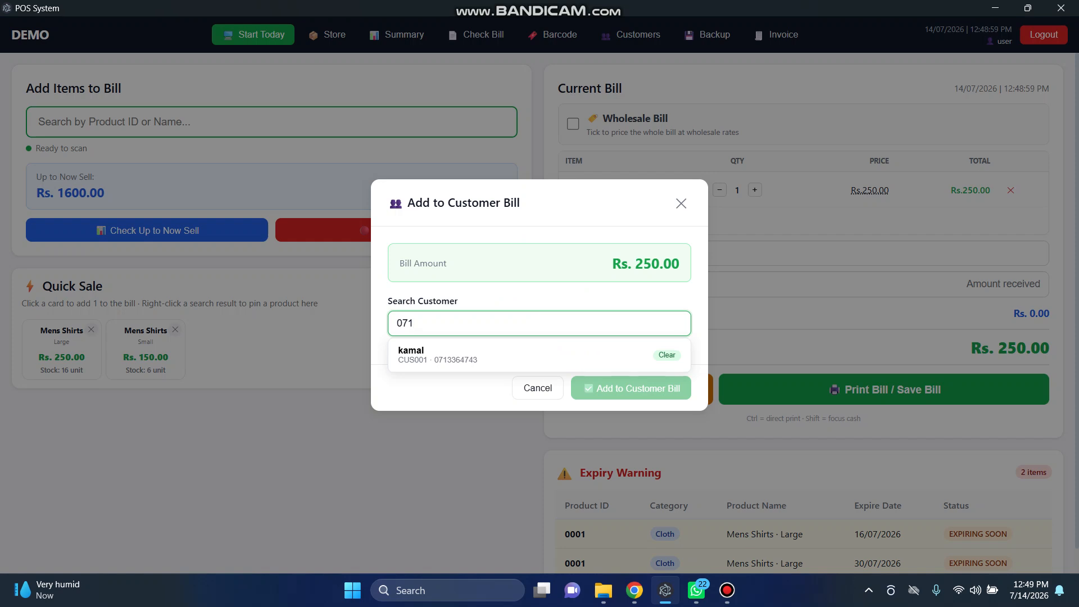
key(Return)
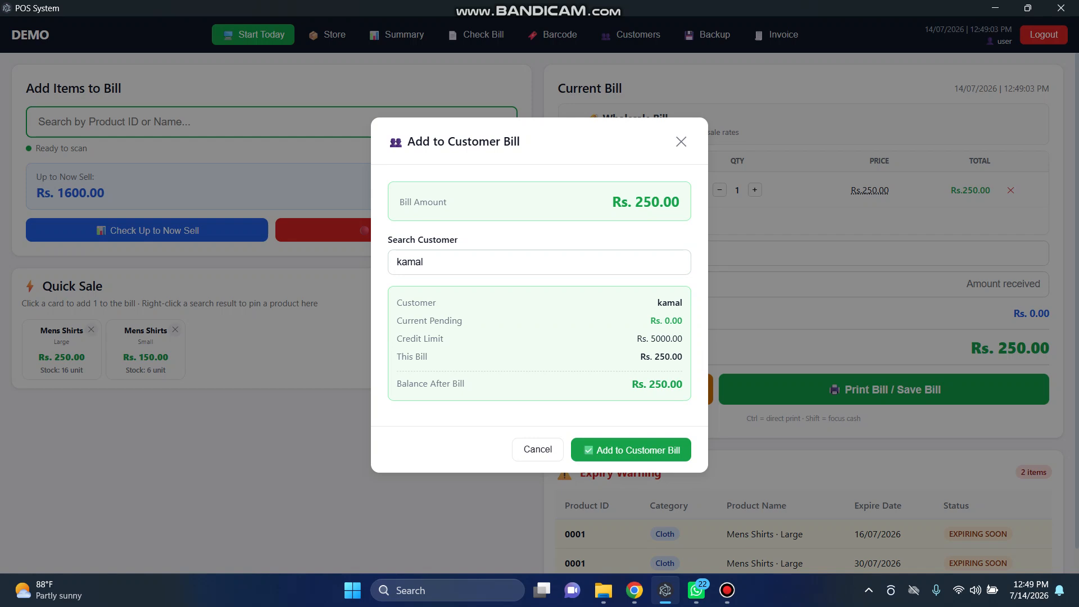
key(Return)
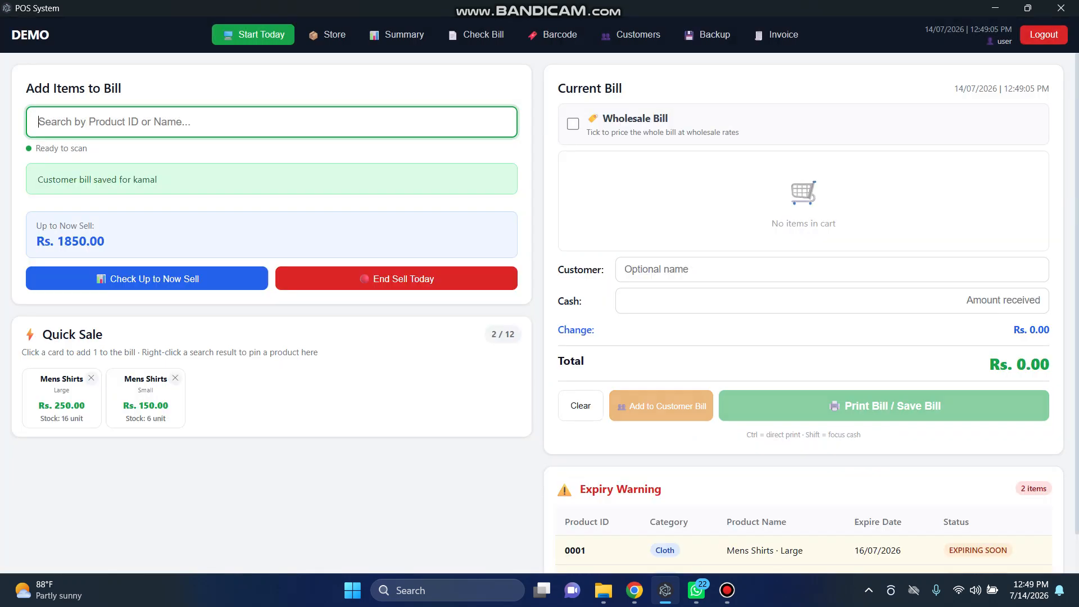
click(630, 35)
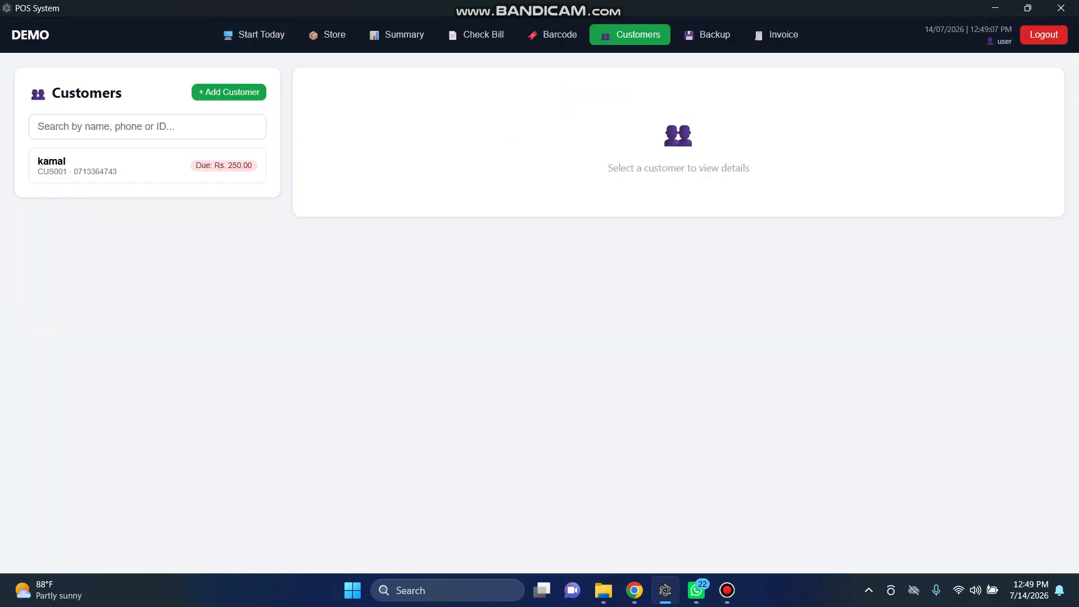
Step: Open the customer's bill history and the Record Payment form for the Rs. 250.00 balance
click(112, 165)
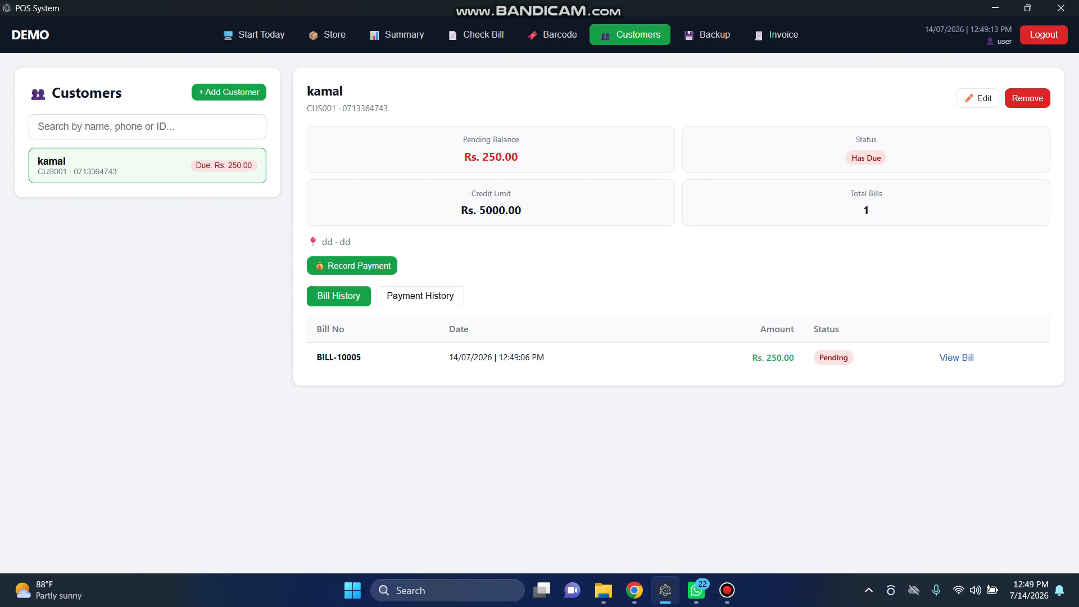
click(352, 265)
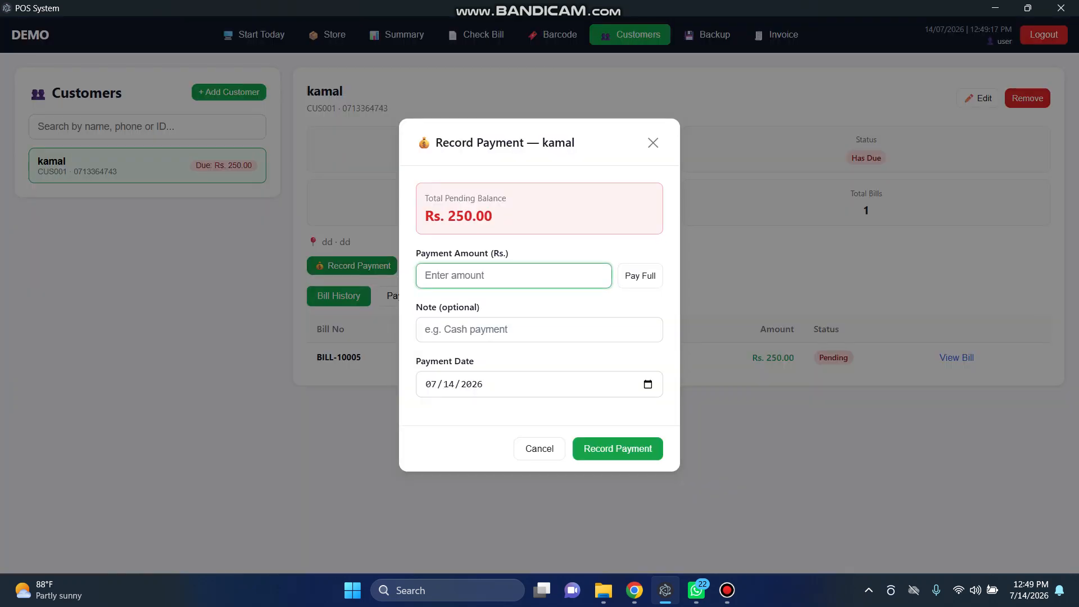
Step: Record a Rs. 50 payment noted 'agaharuwada', dated today, leaving Rs. 200.00 pending
text(50)
click(523, 330)
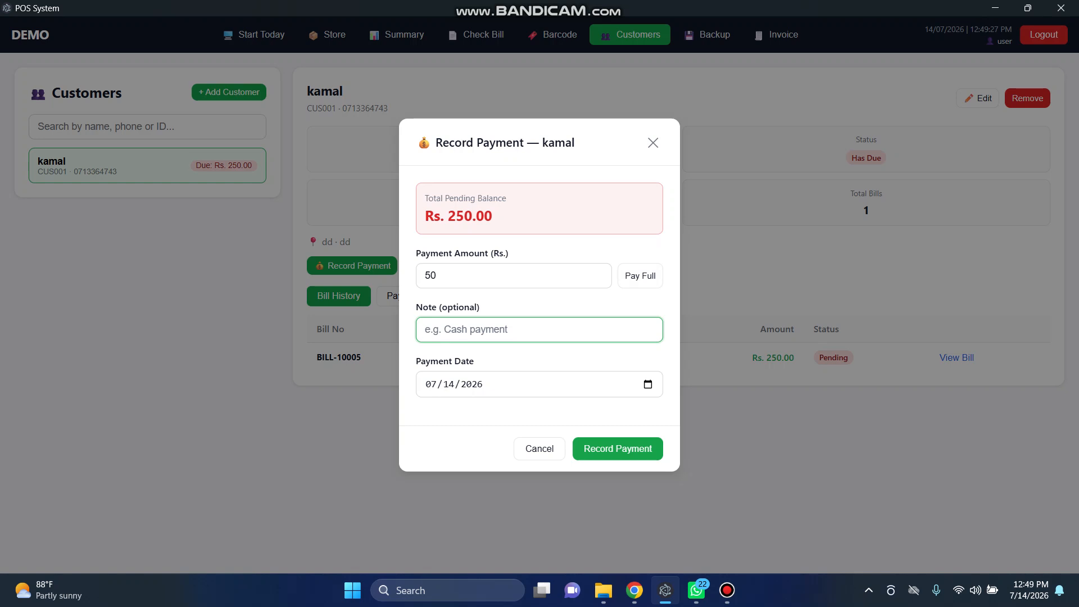
text(iy)
key(BackSpace)
key(BackSpace)
text(agaharuwada)
key(Tab)
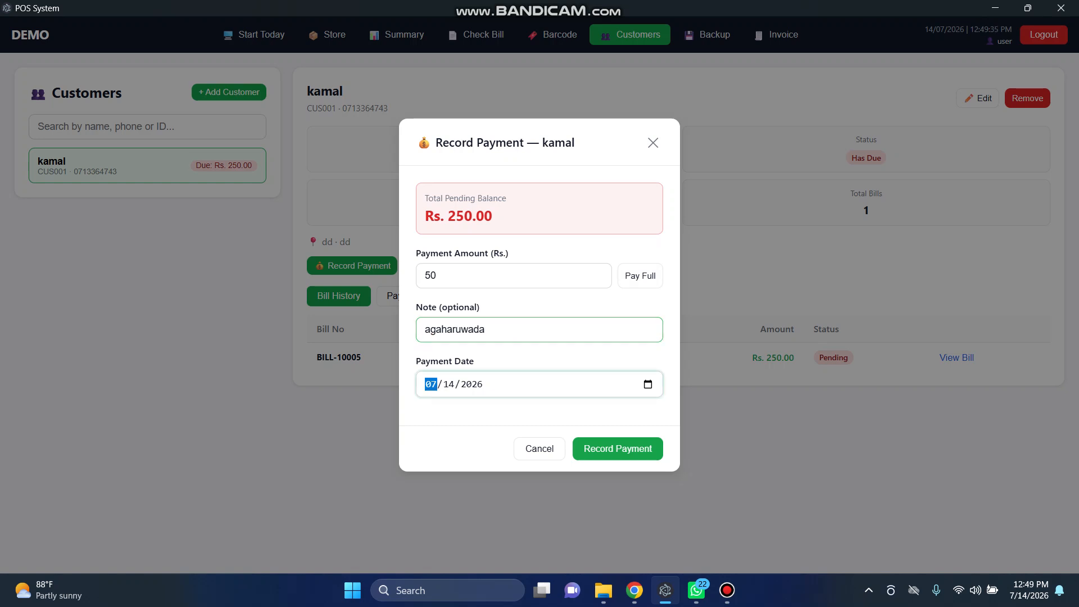
key(alt+Down)
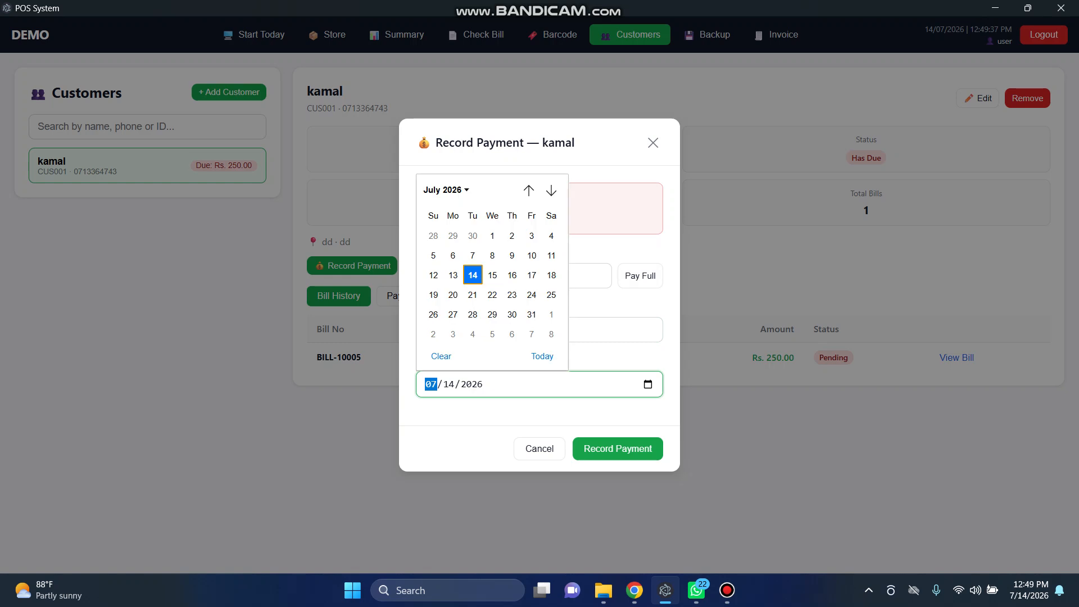
key(Escape)
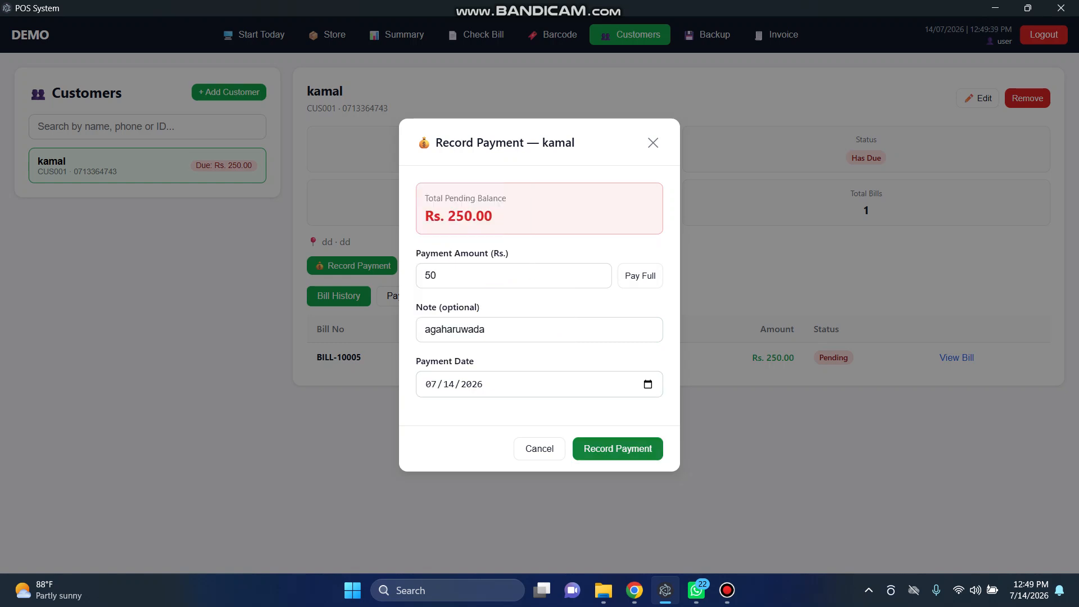
key(Return)
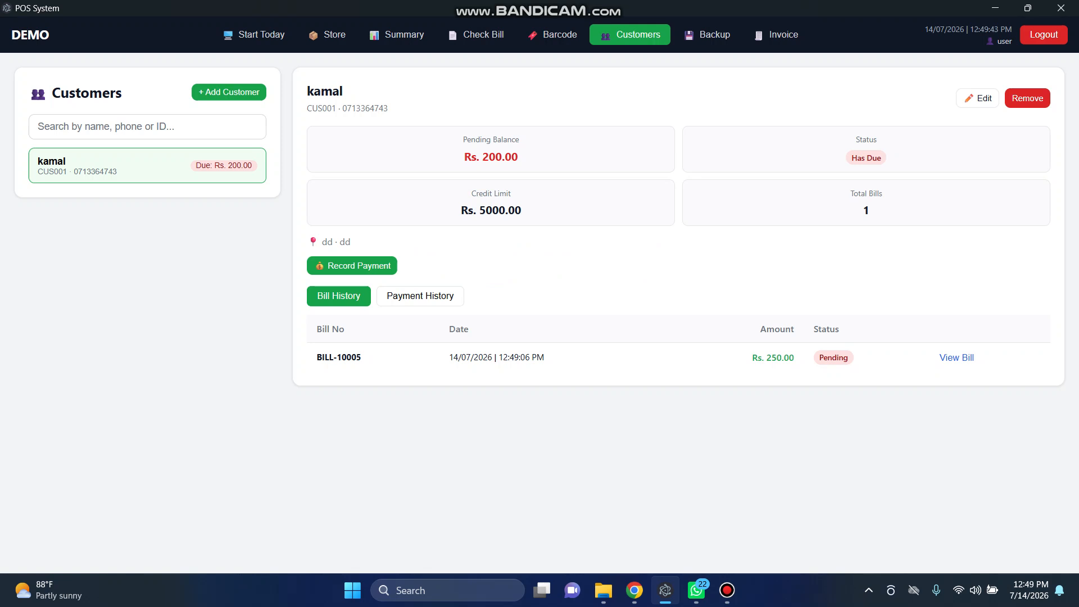
Step: Switch between the customer's payment and bill history, then reopen the customer's details
click(421, 296)
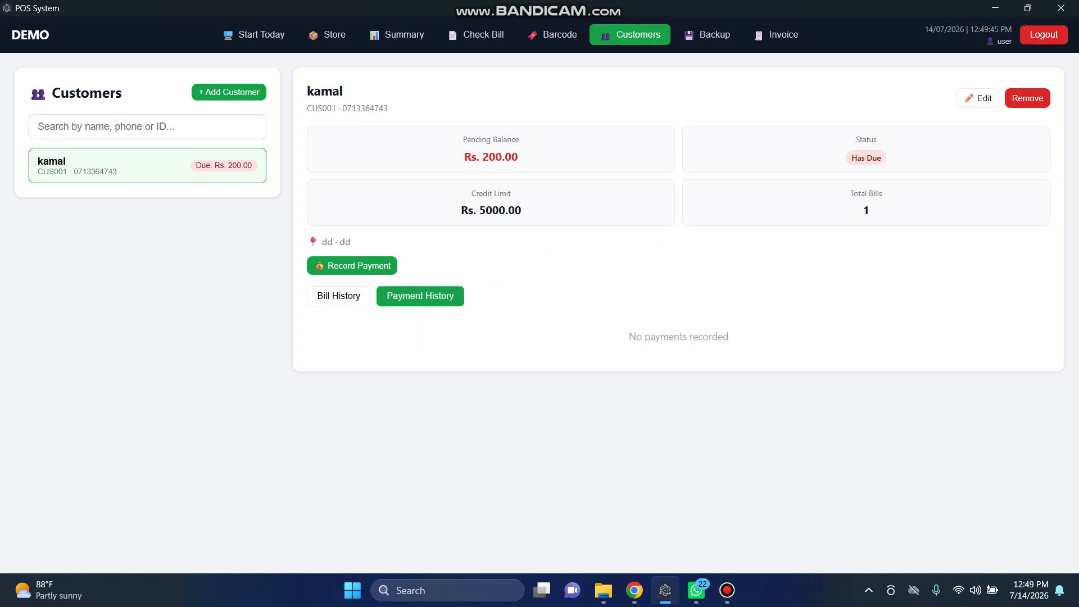
click(338, 297)
click(708, 34)
click(629, 35)
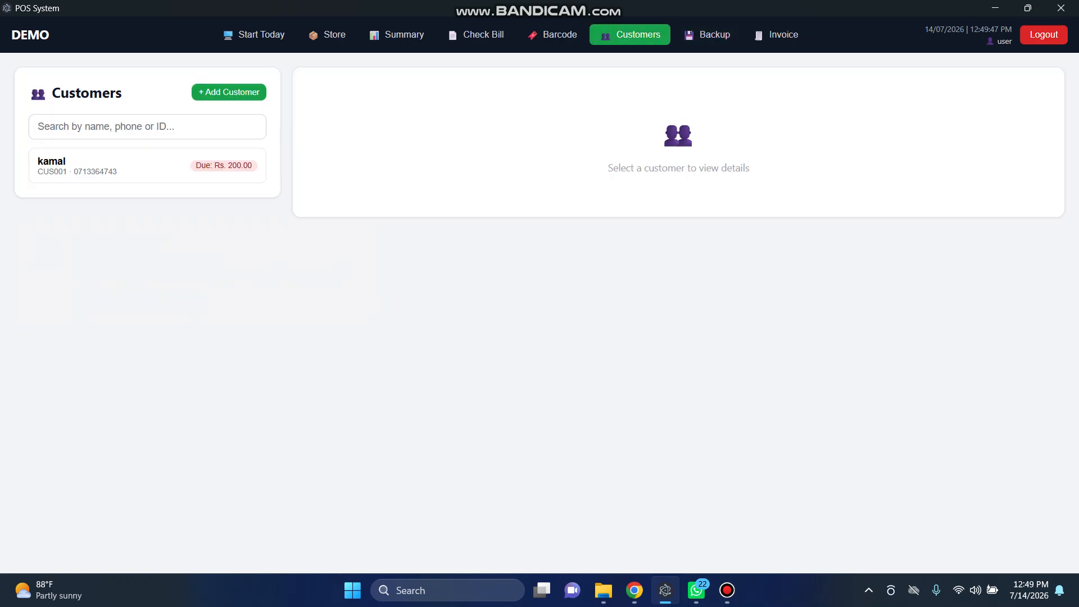
click(147, 166)
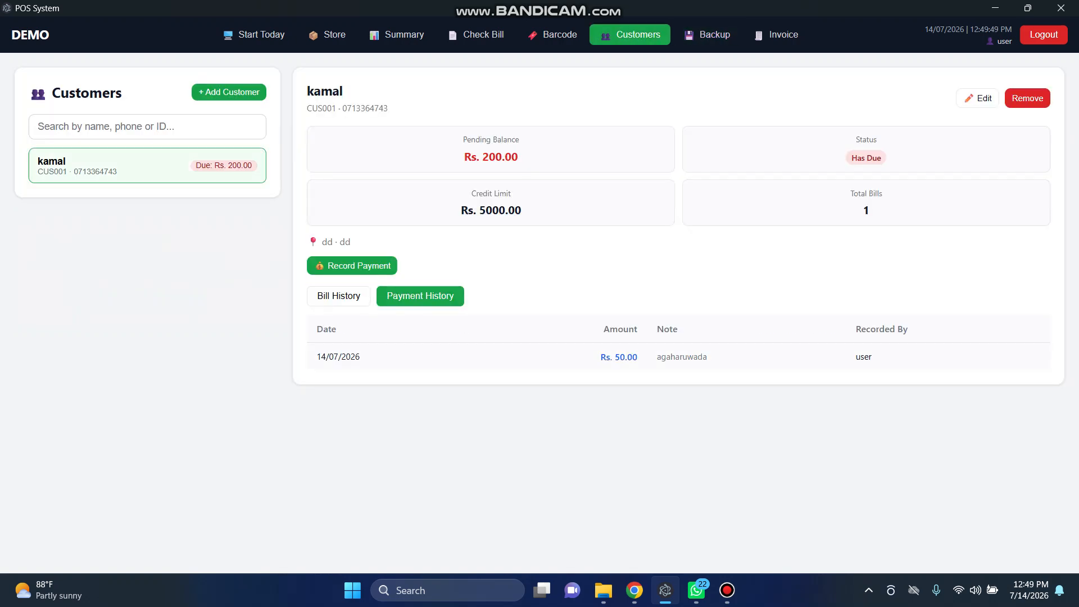
Step: Highlight the payment row's amount, date, note and recorder, then show Backup & Restore
drag(613, 357, 633, 357)
drag(361, 357, 351, 357)
drag(658, 357, 708, 356)
click(708, 357)
drag(855, 357, 872, 357)
click(872, 357)
click(707, 35)
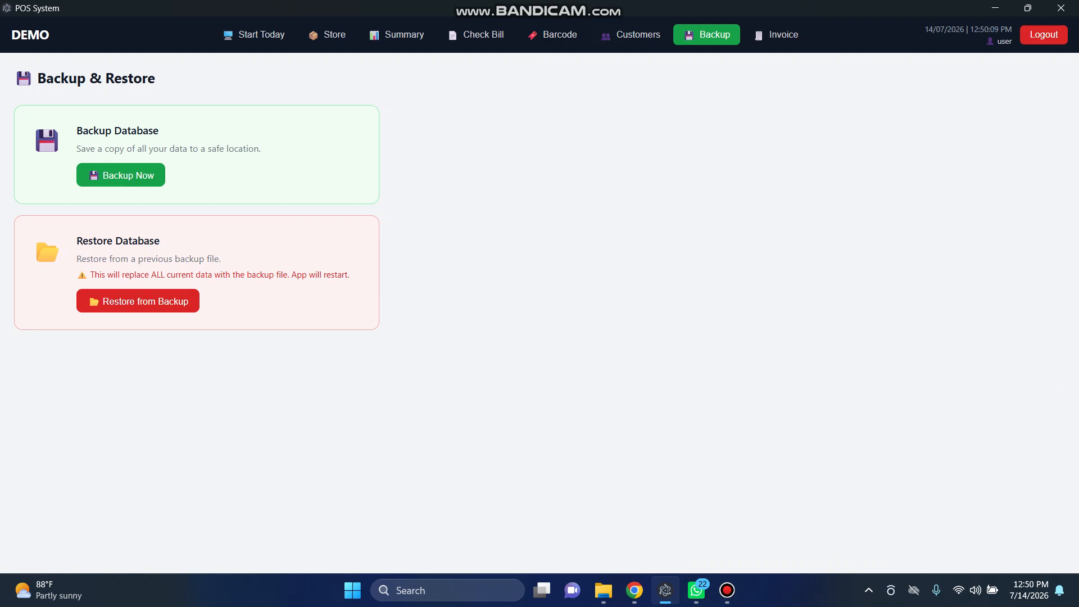
click(776, 34)
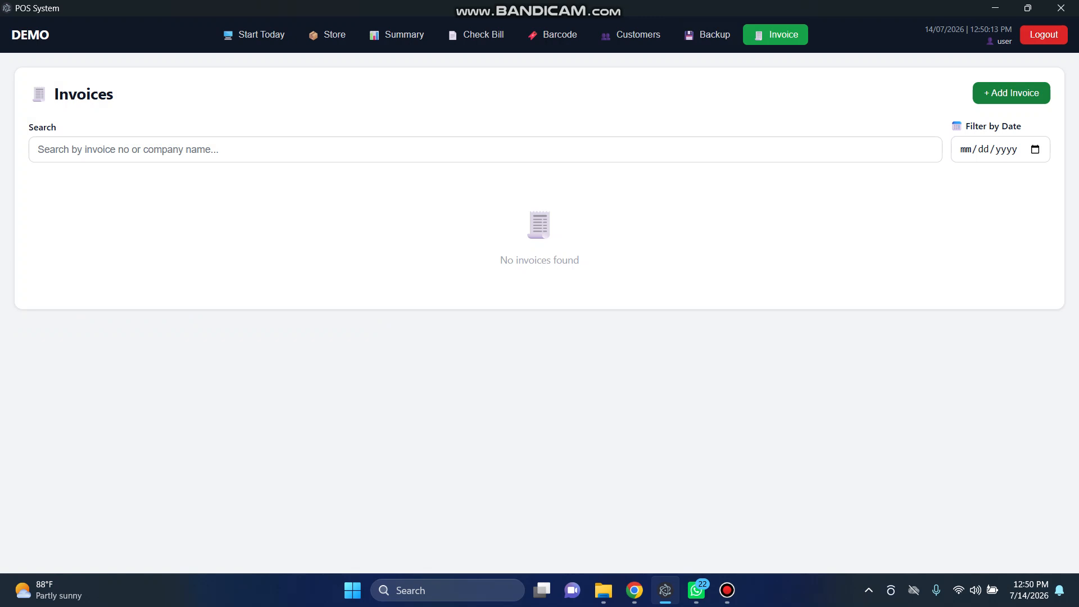
click(1012, 92)
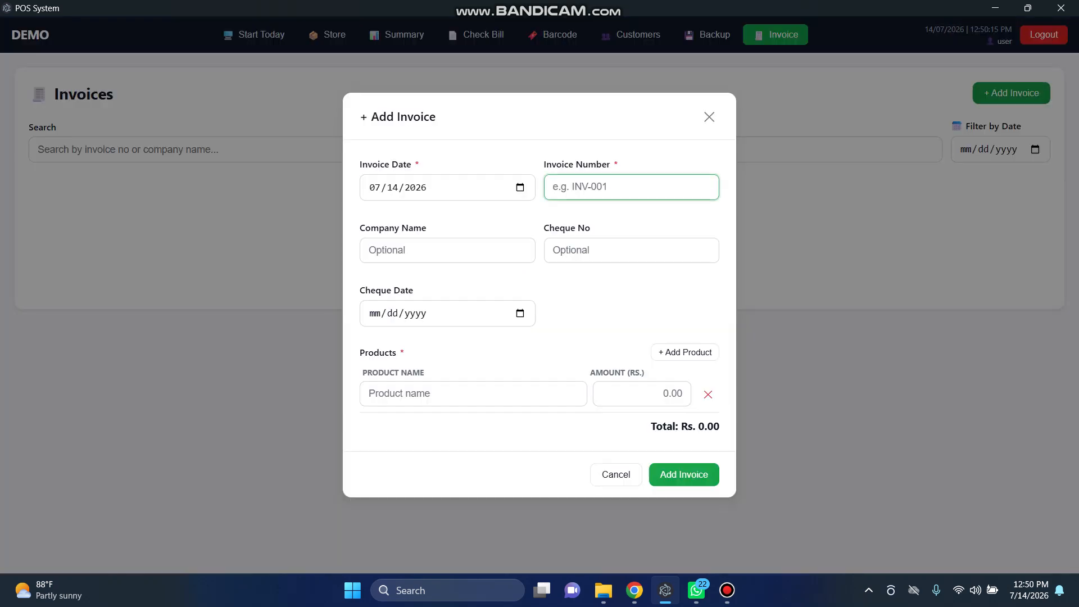
click(447, 251)
click(632, 250)
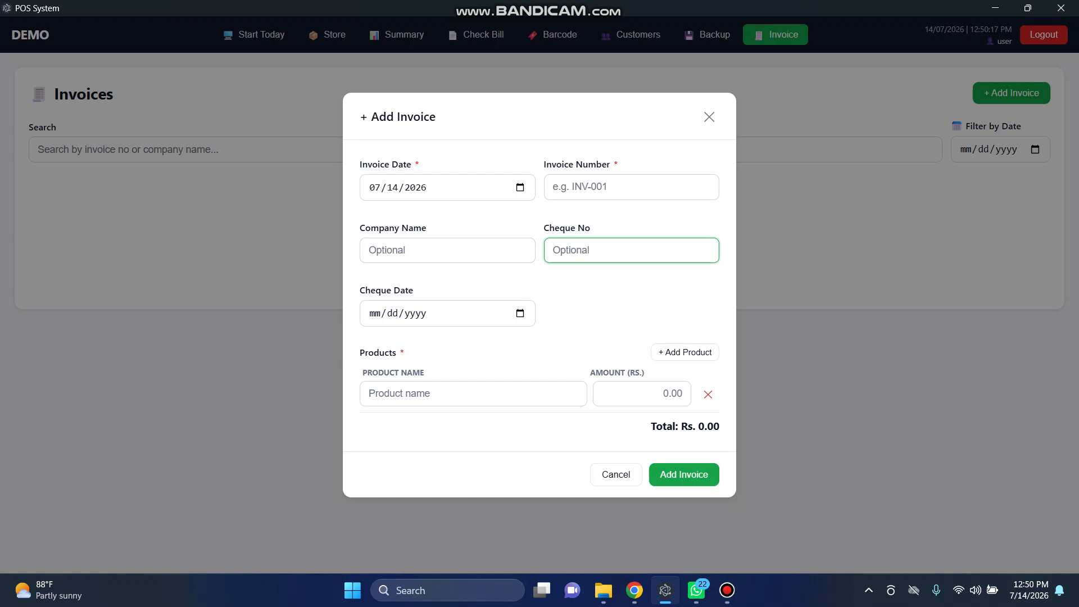
click(447, 313)
click(473, 394)
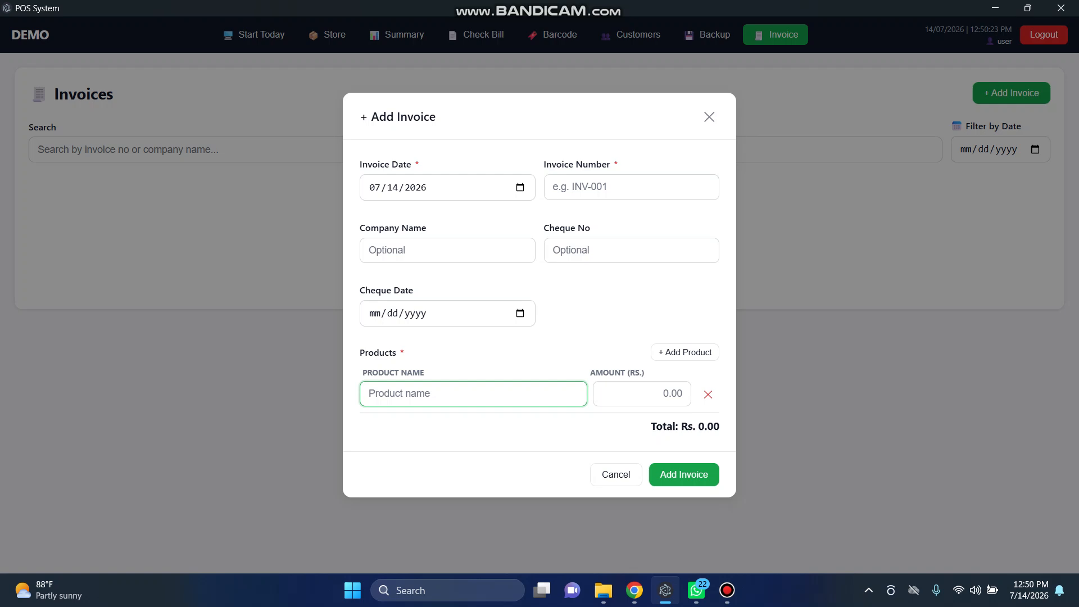
click(709, 117)
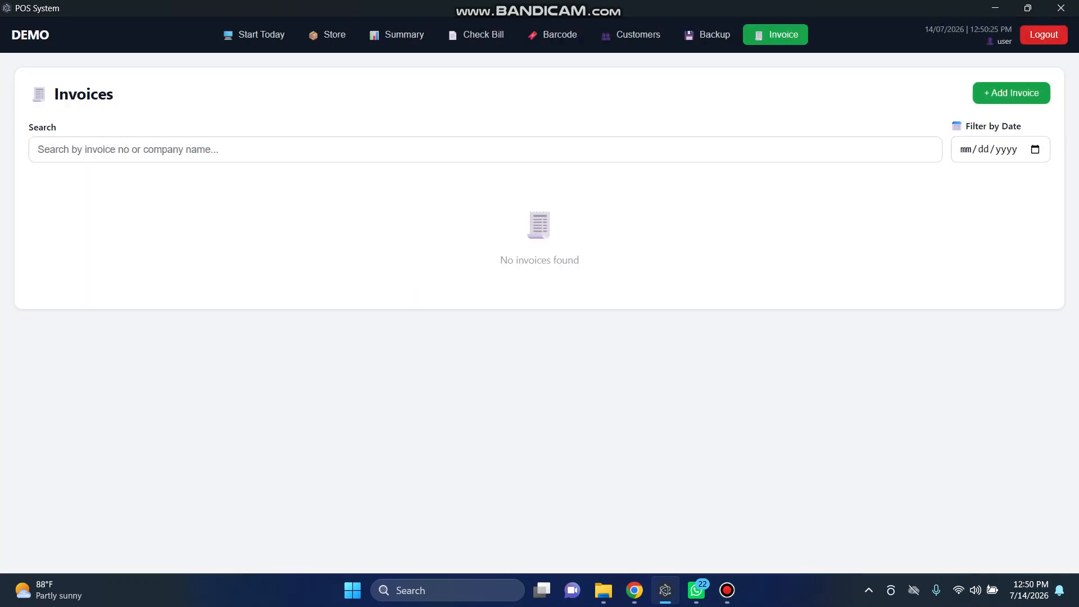
click(708, 35)
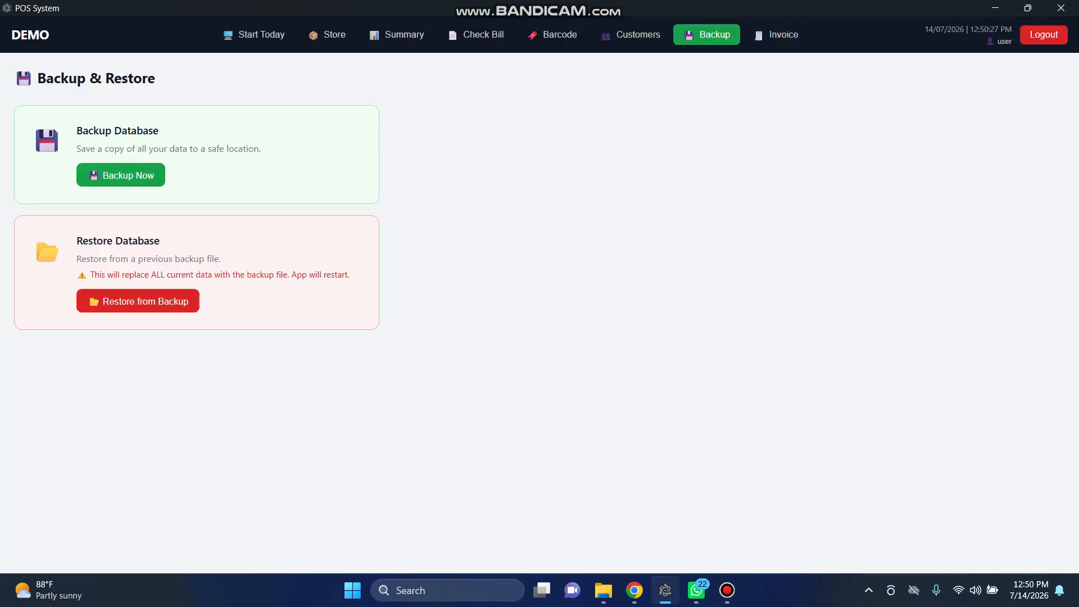
Step: Switch to the Start Today billing page to begin a new sale
click(253, 34)
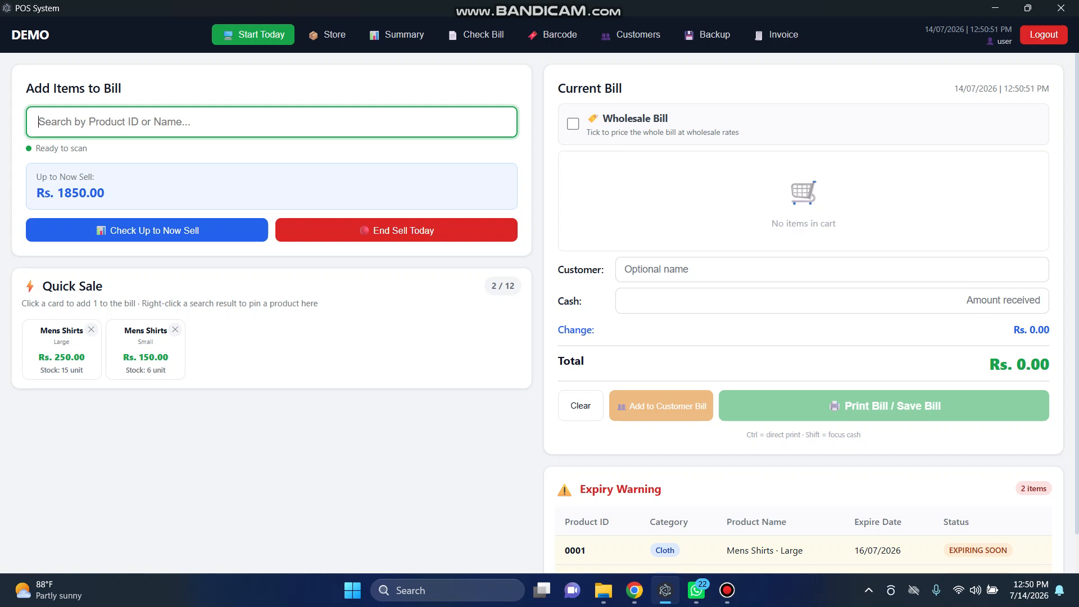
click(573, 124)
click(573, 124)
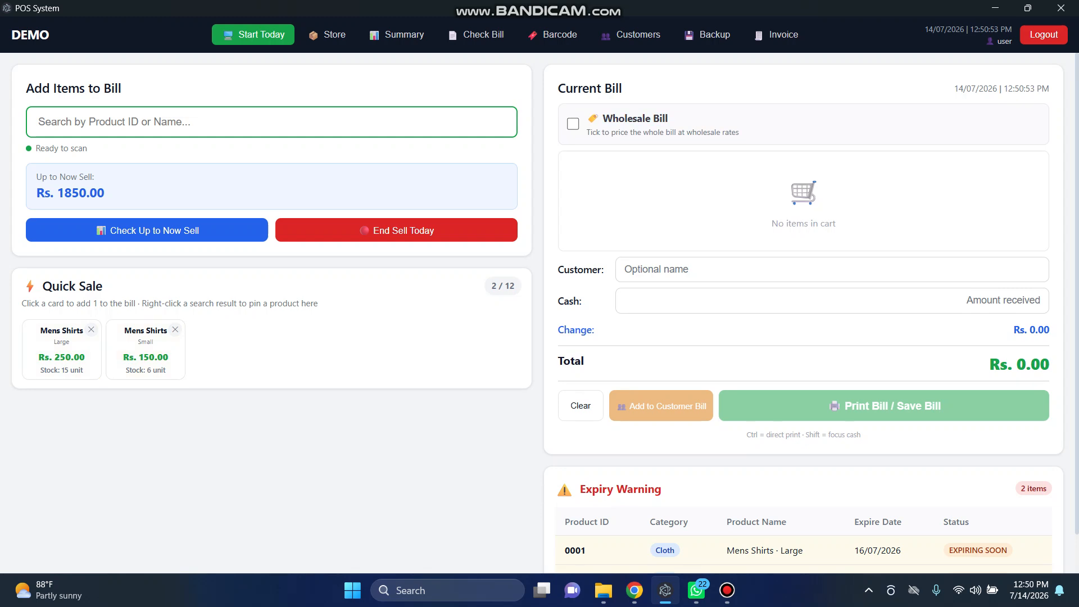
click(247, 229)
scroll(248, 229, down, 2)
scroll(247, 229, up, 1)
scroll(540, 253, up, 1)
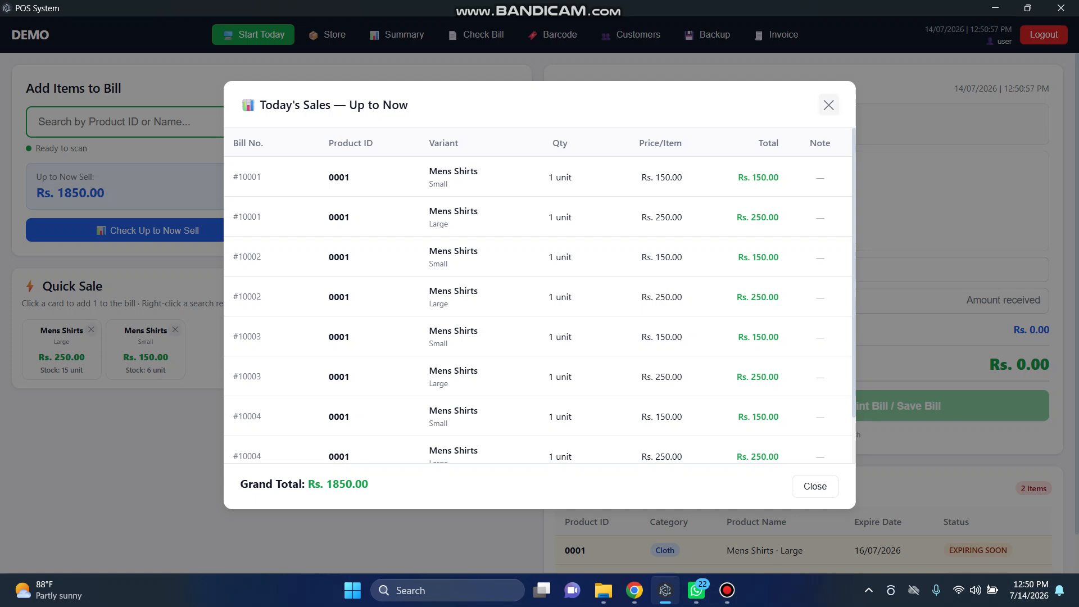
click(829, 105)
scroll(828, 105, down, 1)
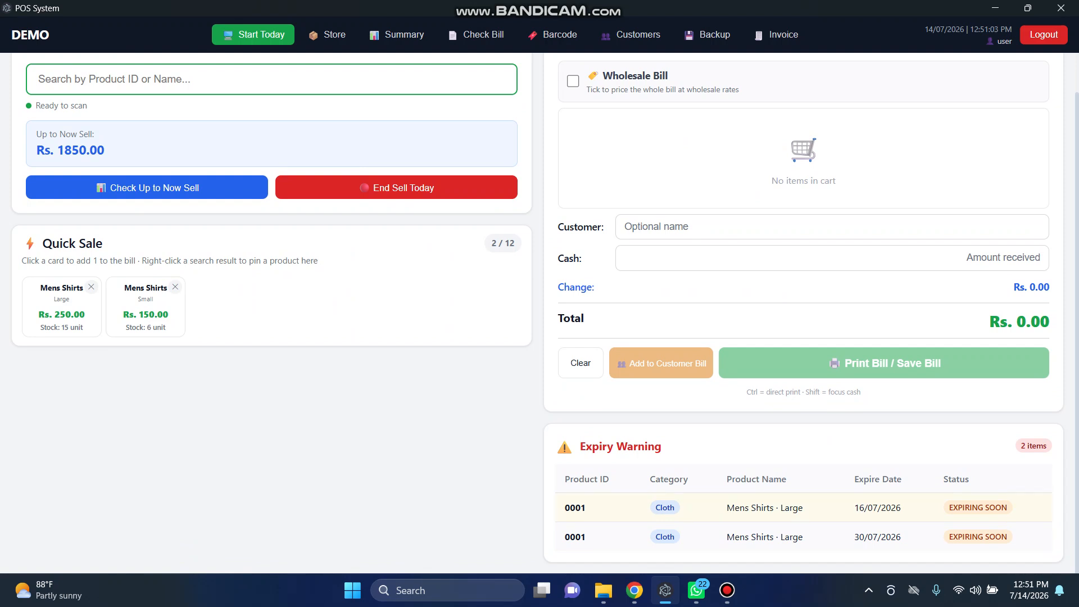
click(327, 35)
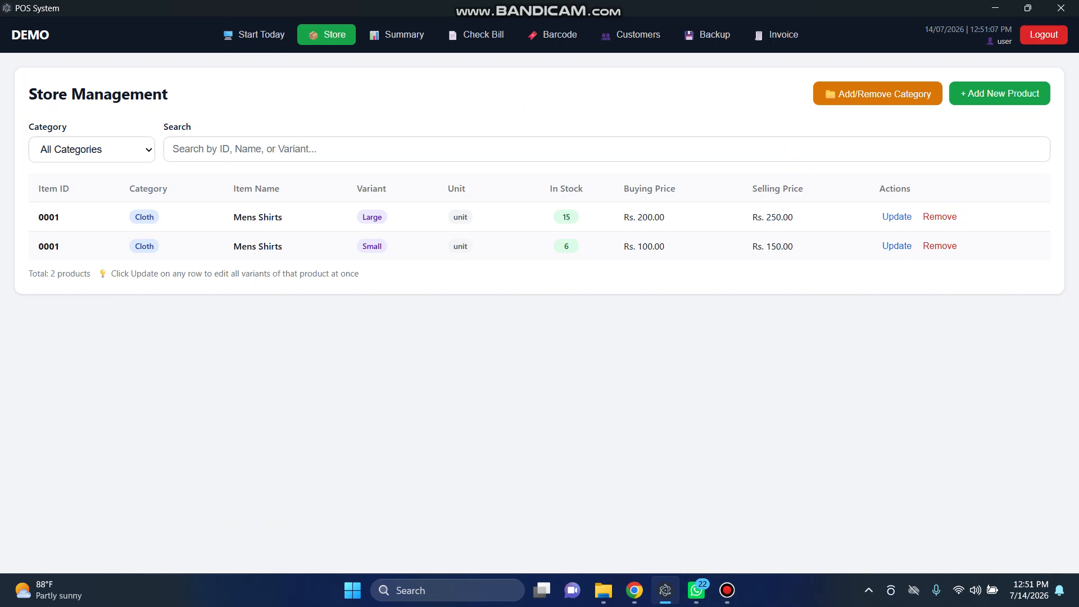
click(253, 35)
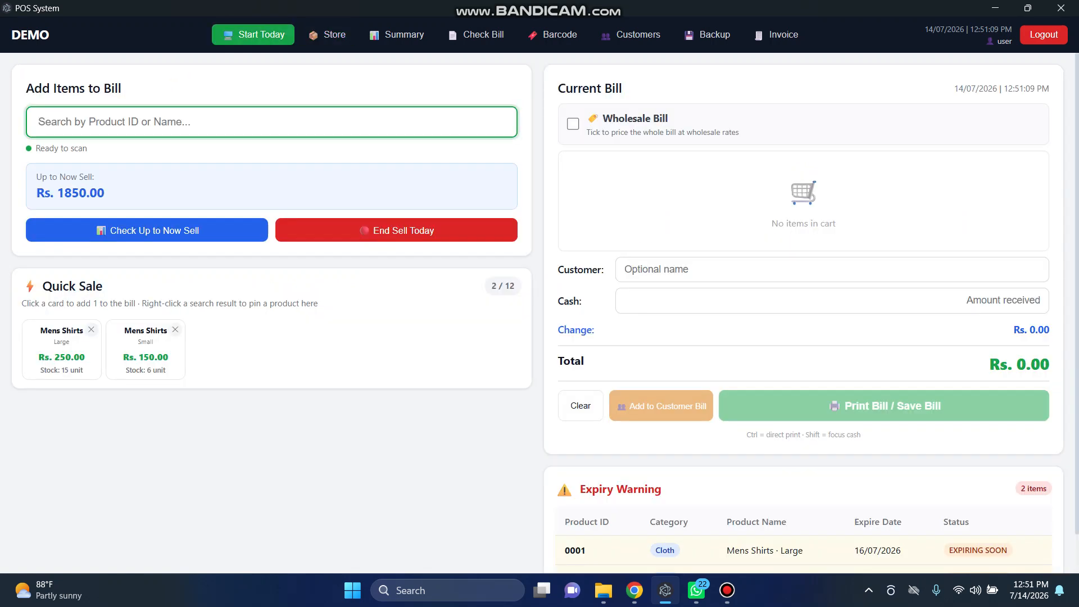
click(329, 35)
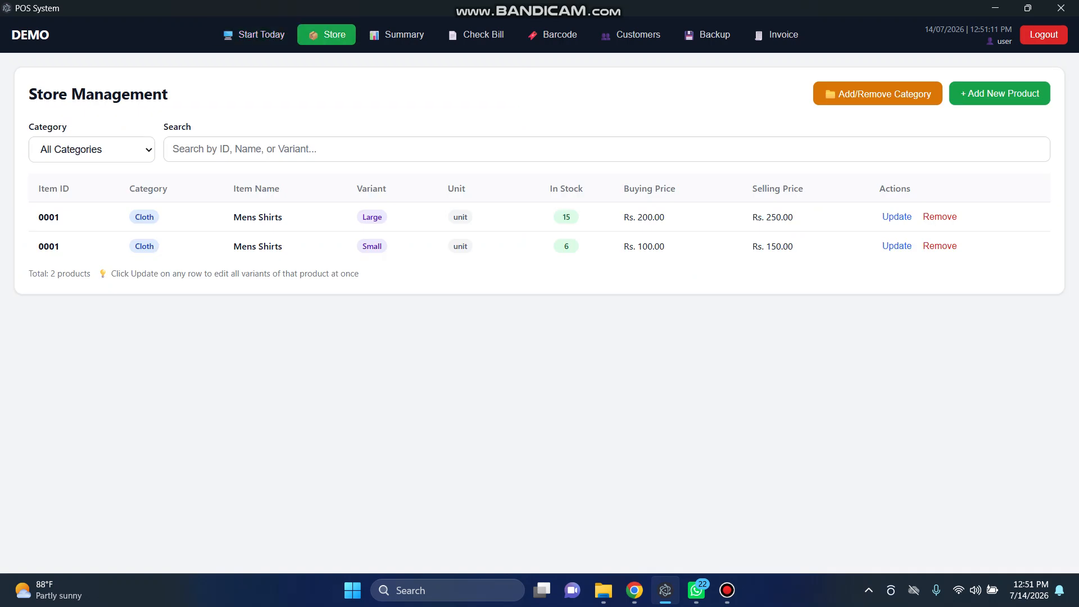
Step: Add three Small Mens Shirts (product 0001) to the bill, totalling Rs. 450
click(253, 35)
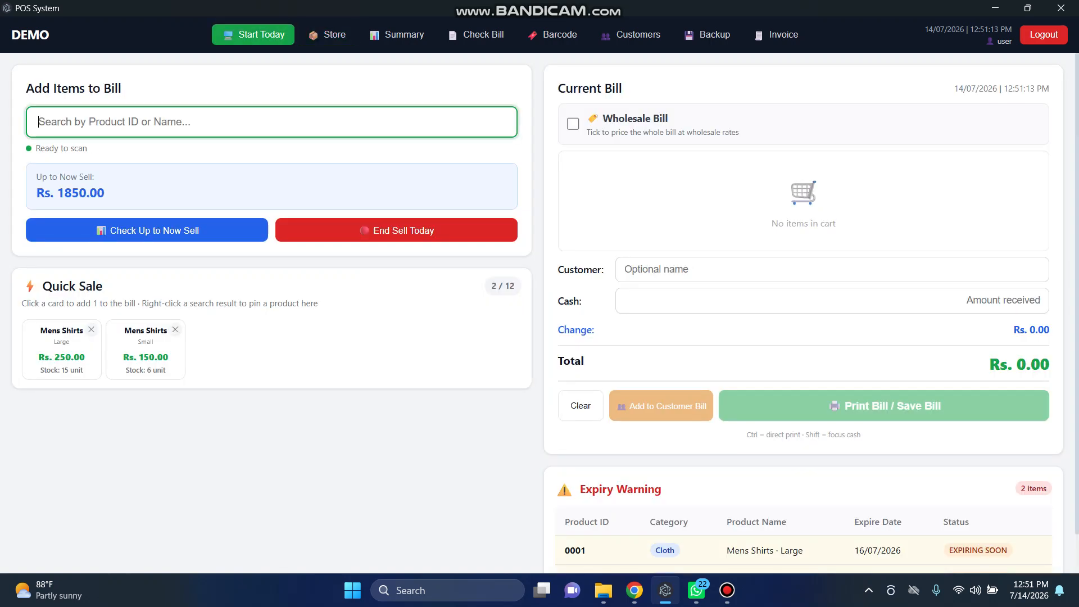
text(001)
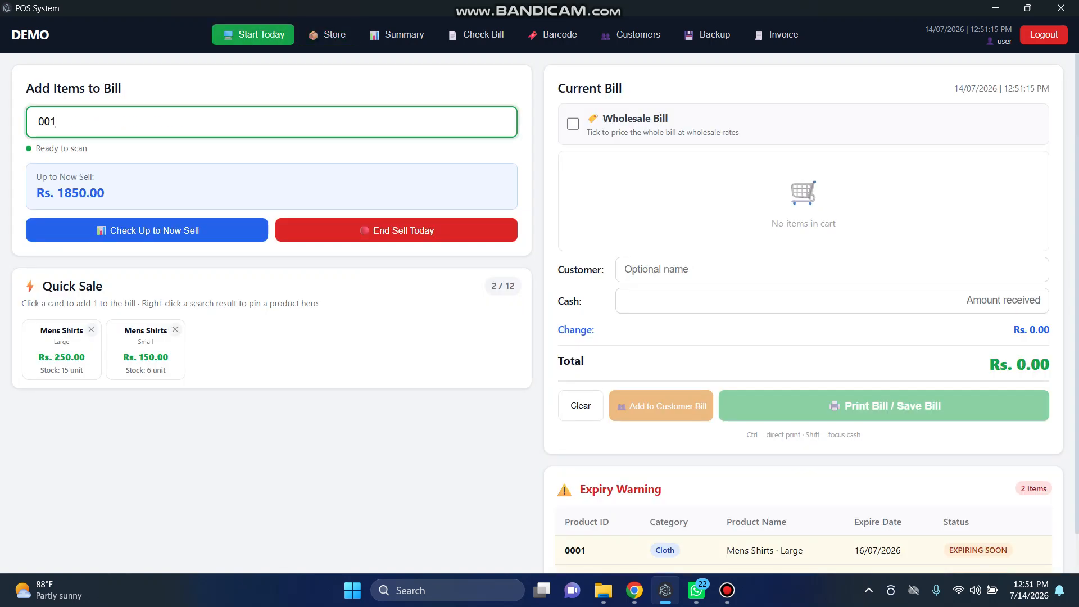
text(01)
key(Return)
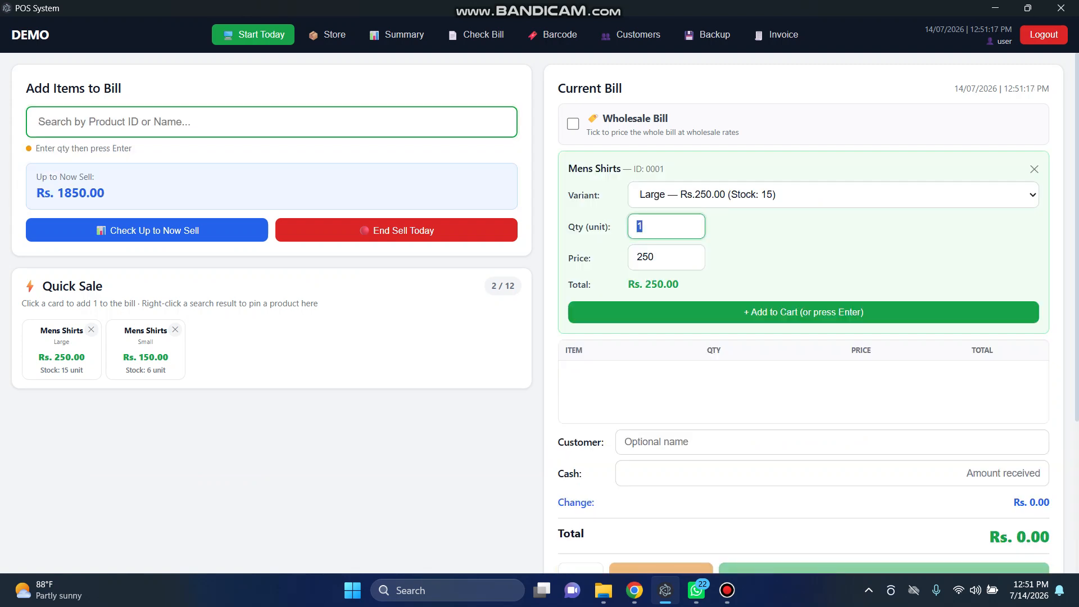
key(shift+Tab)
key(space)
key(Down)
key(Return)
text(3)
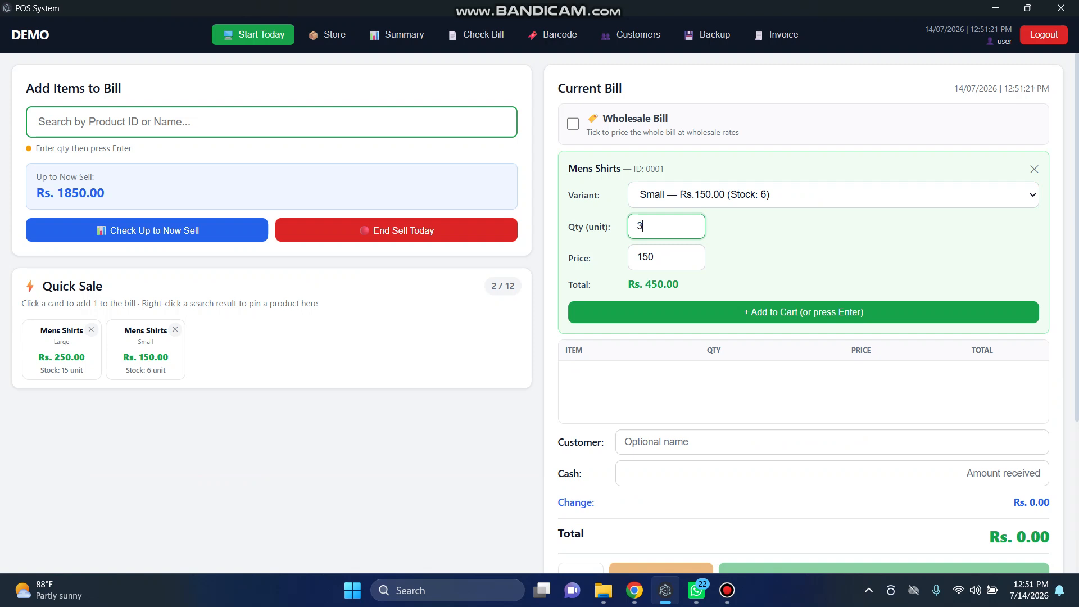
key(Return)
Step: Enter Rs. 500 cash received and save the Rs. 450 sale
key(shift)
text(5000)
key(BackSpace)
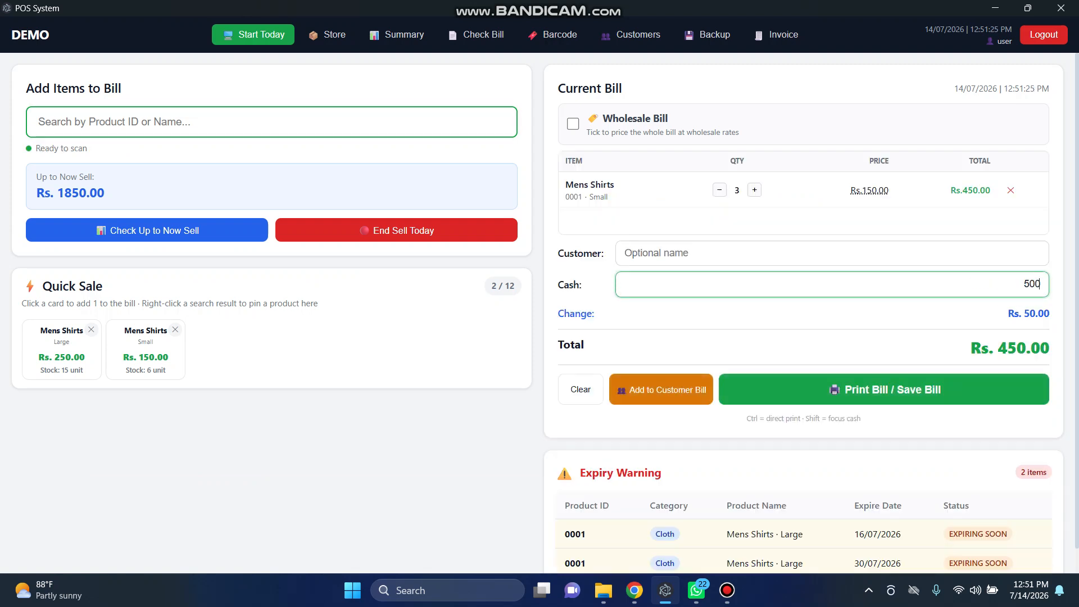
key(Return)
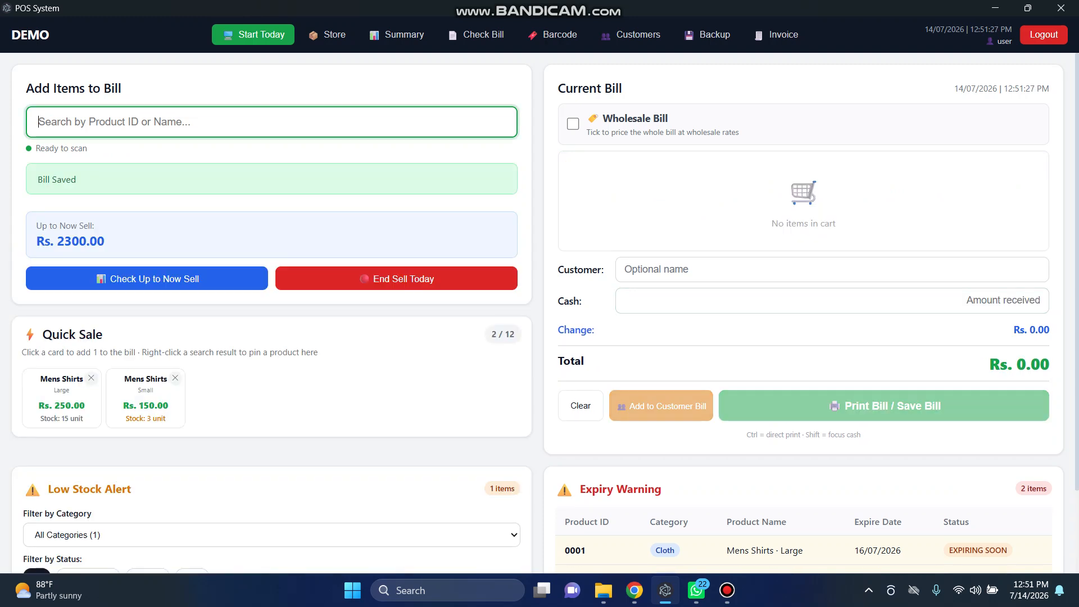
scroll(540, 312, down, 2)
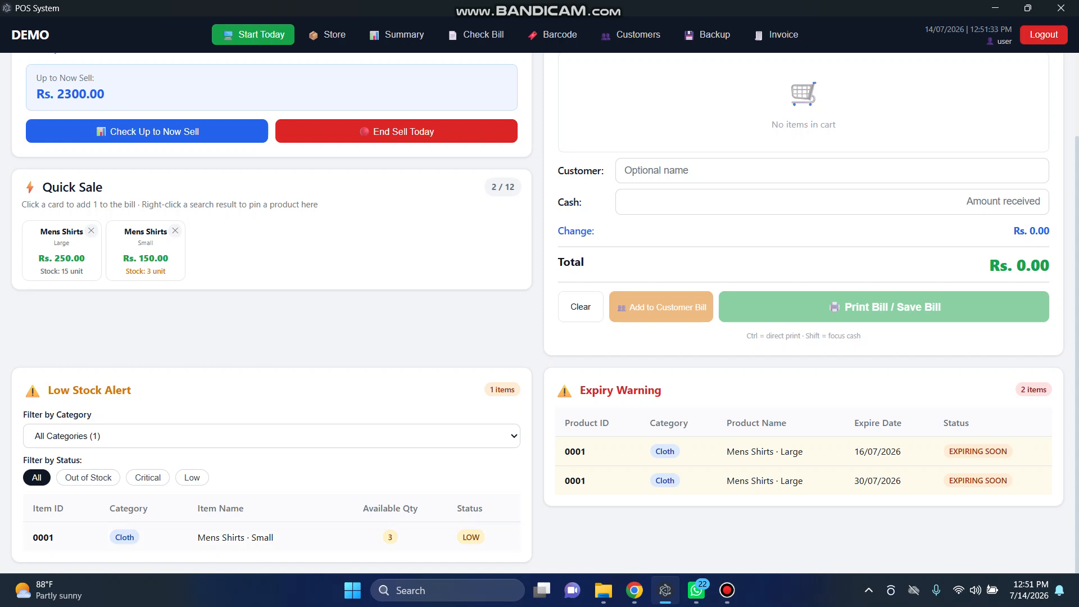
scroll(540, 313, up, 2)
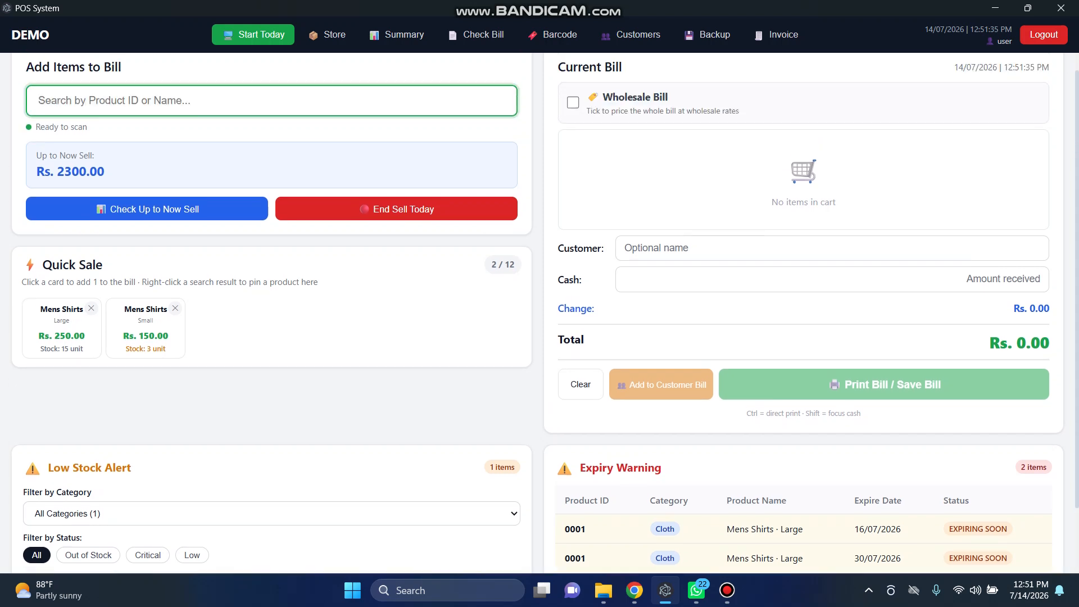
scroll(539, 312, down, 2)
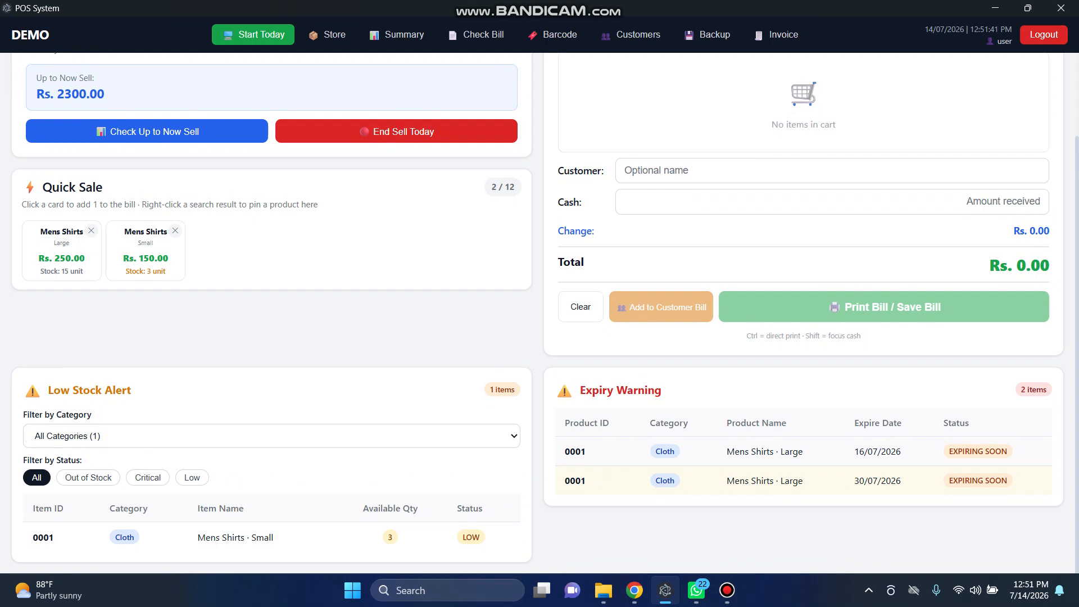
scroll(540, 313, up, 2)
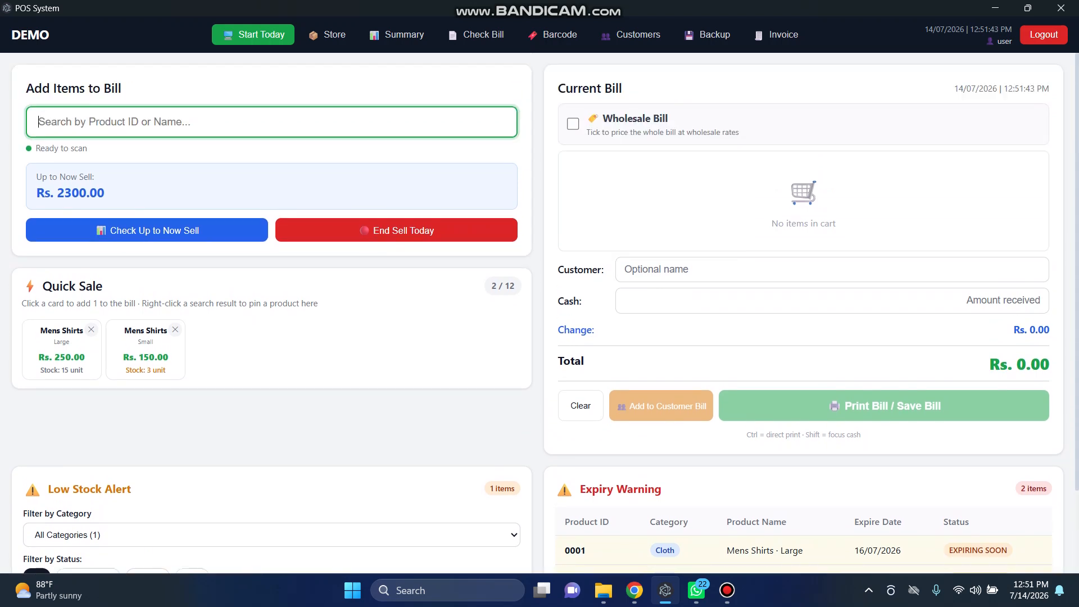